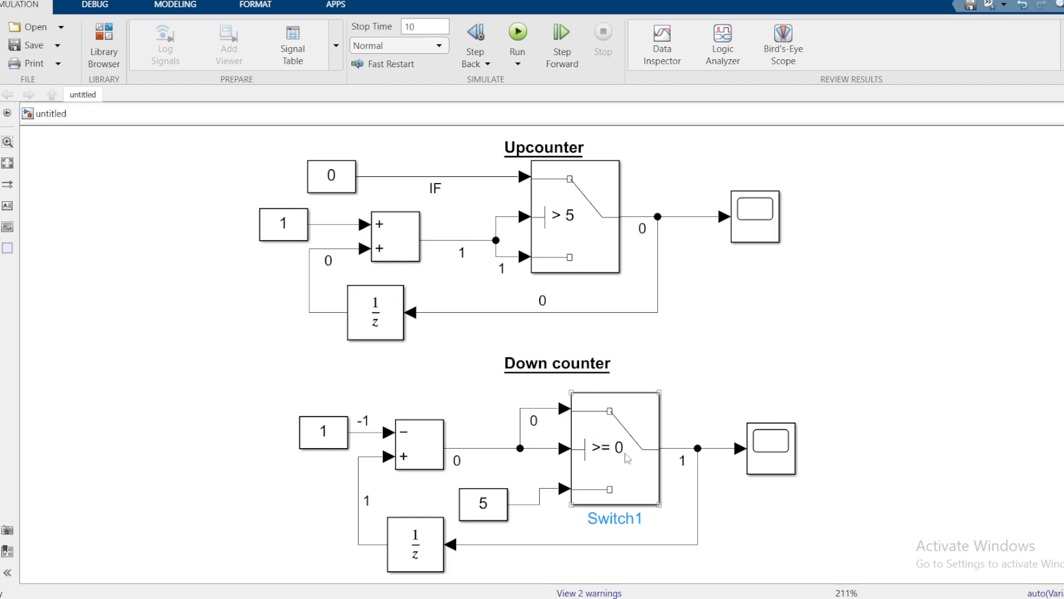
# Change the down counter's switch output label and unit delay output label to 0.
pyautogui.click(677, 469)
pyautogui.click(682, 462)
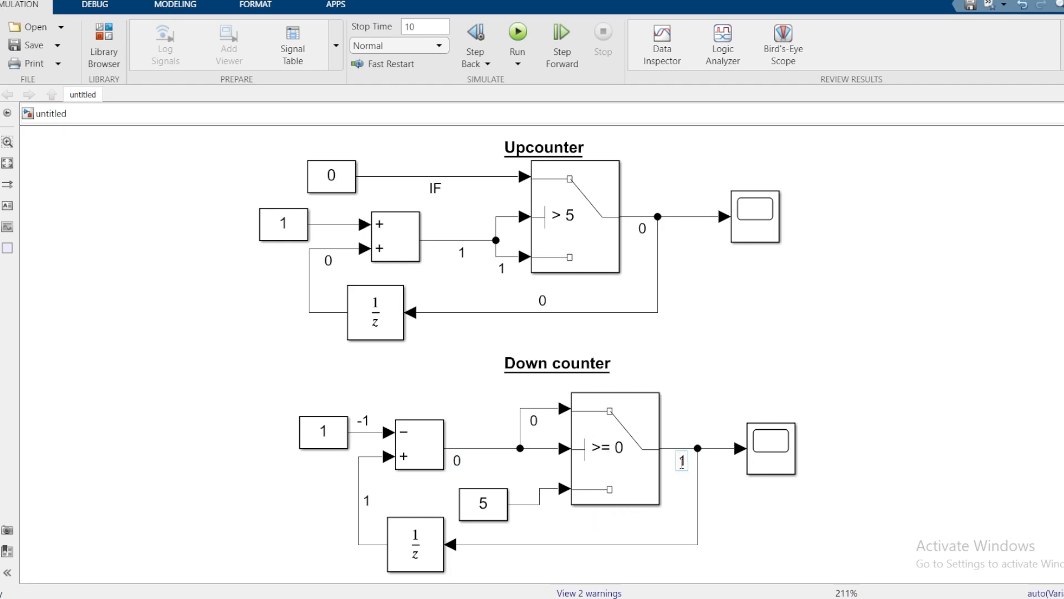
pyautogui.doubleClick(682, 463)
pyautogui.write('0')
pyautogui.click(821, 393)
pyautogui.click(366, 500)
pyautogui.doubleClick(366, 500)
pyautogui.write('0')
# Change the down counter's sum output label and the label at the switch's first input to -1.
pyautogui.click(425, 486)
pyautogui.click(457, 460)
pyautogui.doubleClick(457, 461)
pyautogui.write('-1')
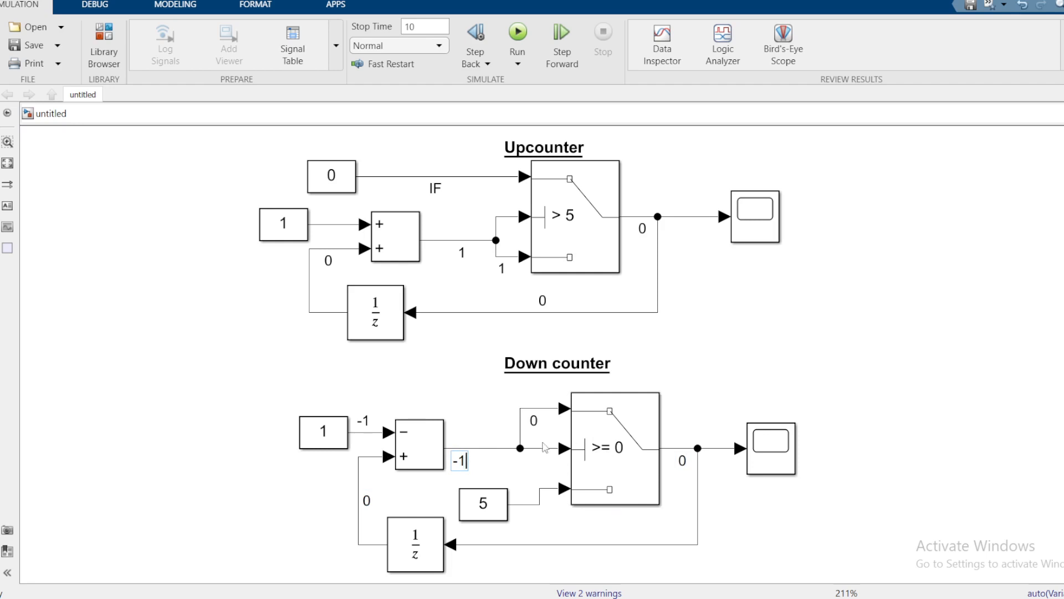
pyautogui.click(535, 474)
pyautogui.click(610, 455)
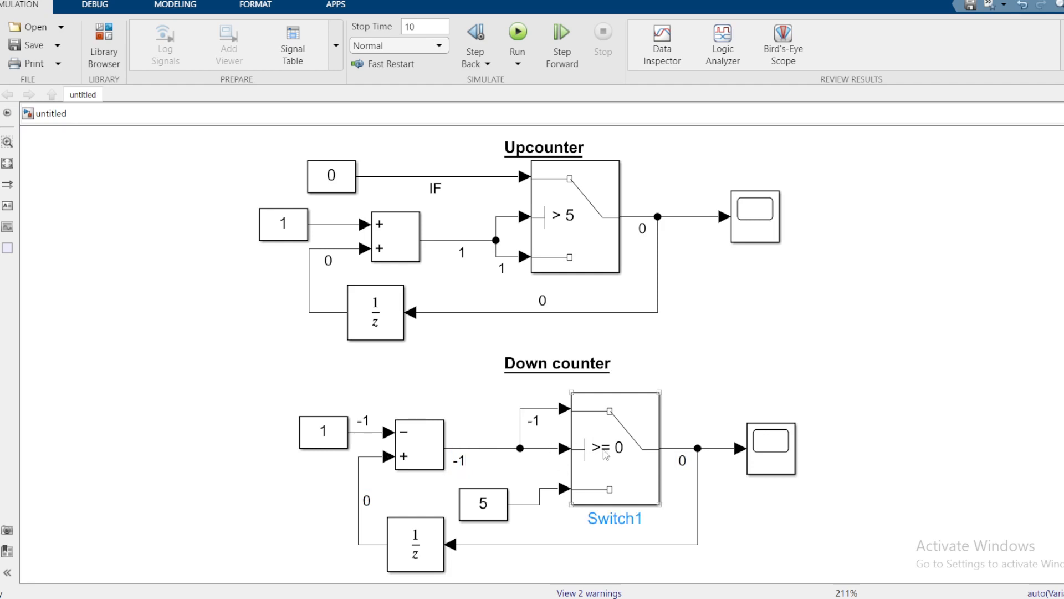
# Change the down counter's switch output label to 5.
pyautogui.click(687, 461)
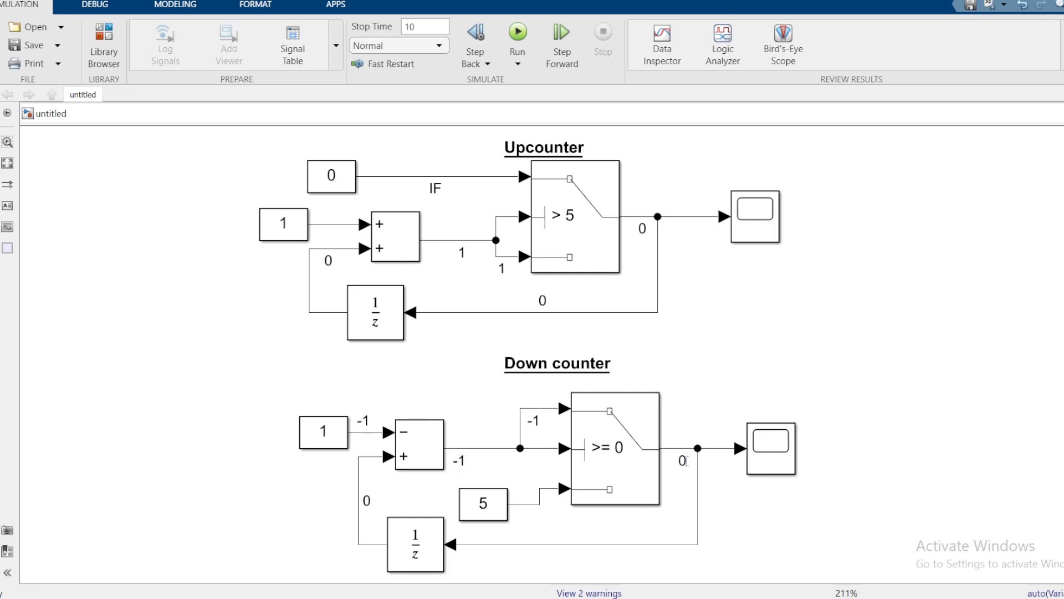
pyautogui.doubleClick(685, 461)
pyautogui.write('5')
pyautogui.click(872, 360)
pyautogui.click(549, 368)
pyautogui.click(733, 357)
# Run the simulation and view the up counter's waveform in its scope.
pyautogui.click(516, 47)
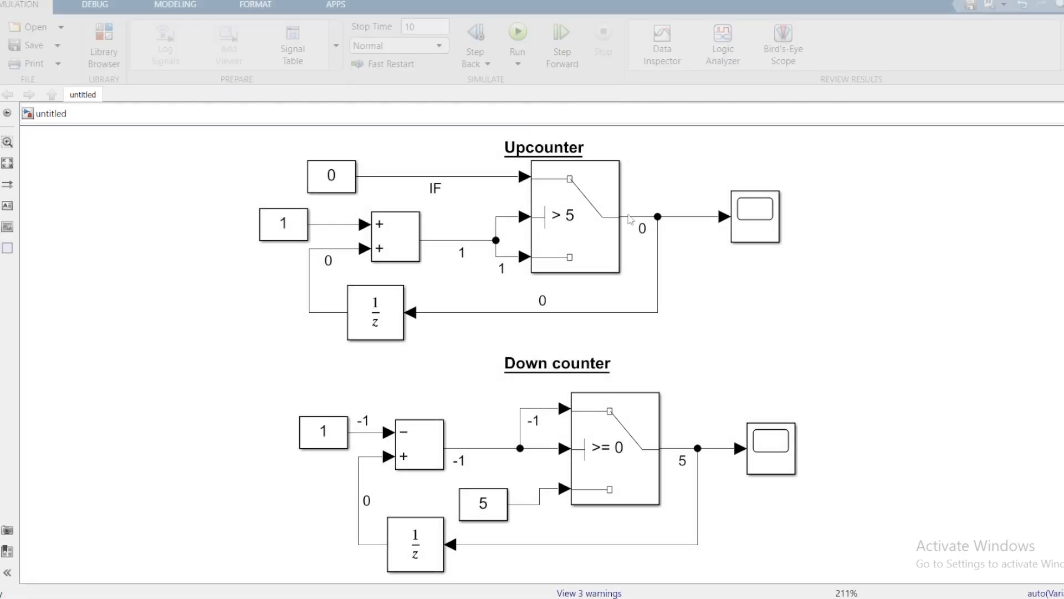
pyautogui.click(752, 222)
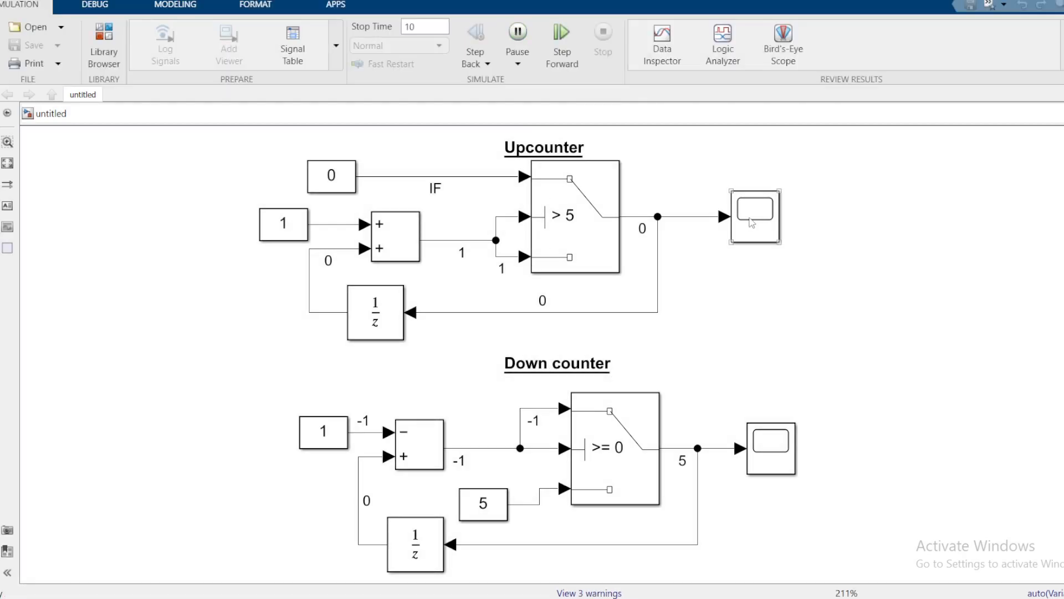
pyautogui.doubleClick(754, 218)
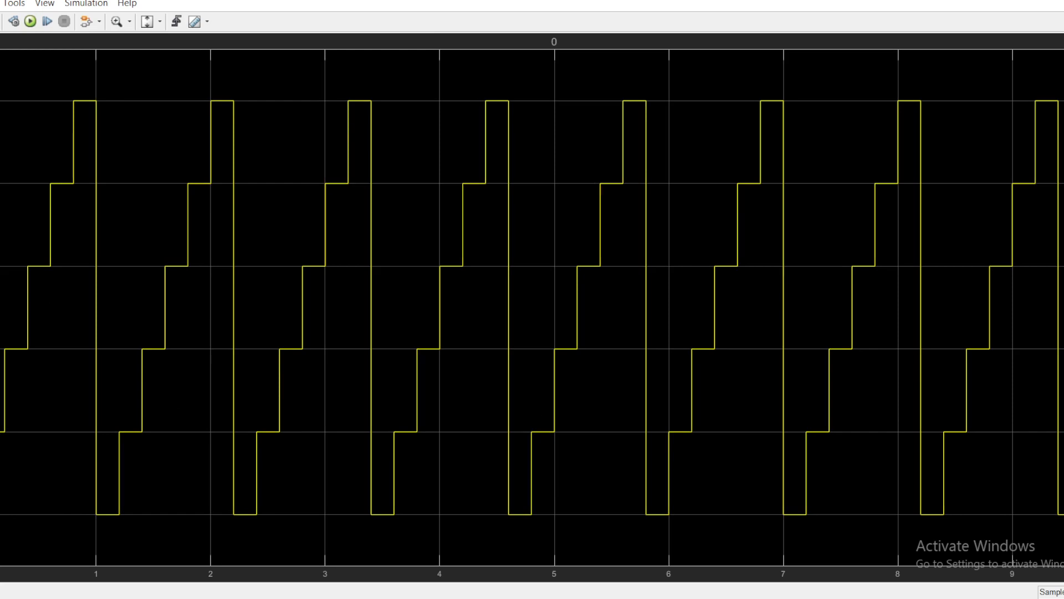
pyautogui.hotkey('alt', 'F4')
# Examine the down counter's scope waveform and compare it with the up counter's scope waveform.
pyautogui.doubleClick(768, 442)
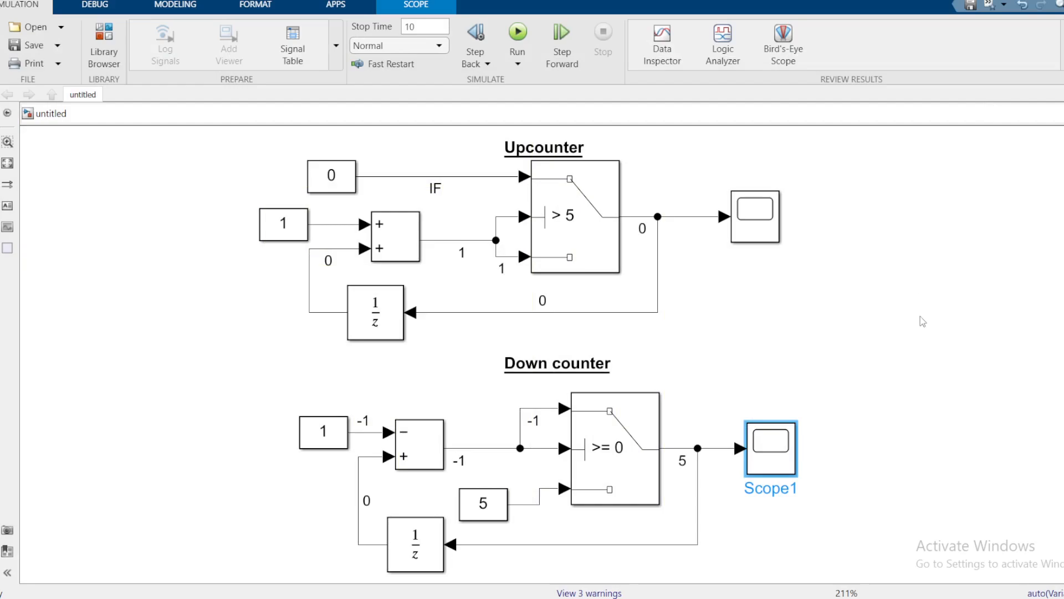
pyautogui.click(832, 382)
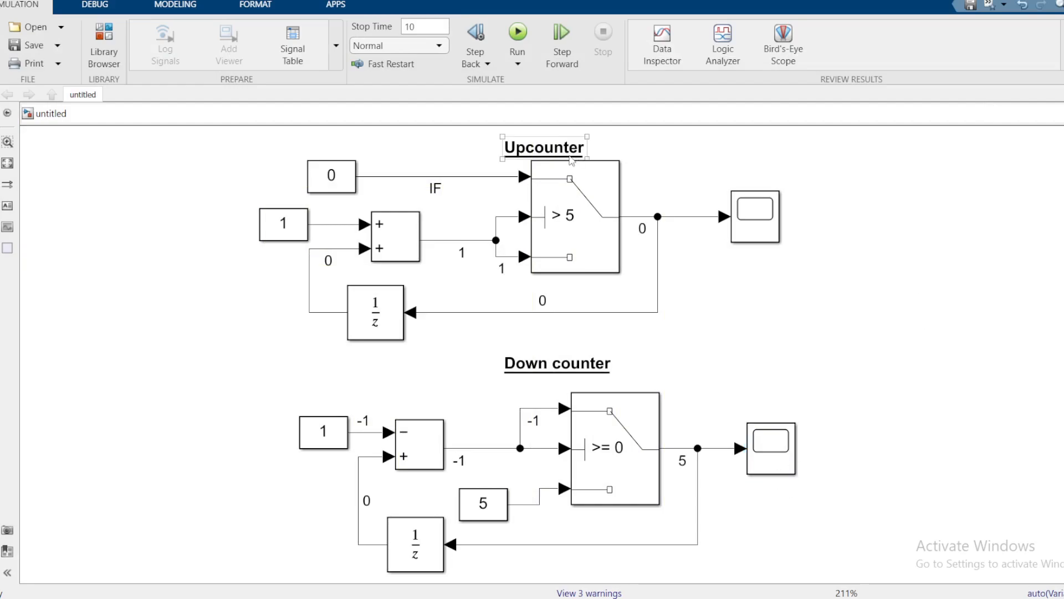
pyautogui.click(603, 374)
pyautogui.click(643, 380)
pyautogui.click(751, 214)
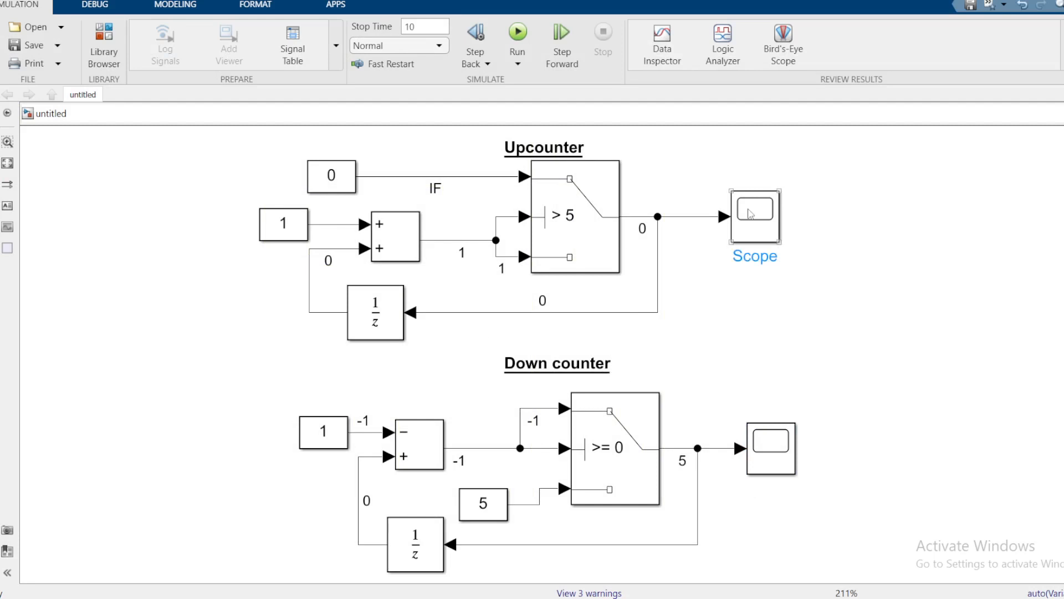
pyautogui.doubleClick(751, 214)
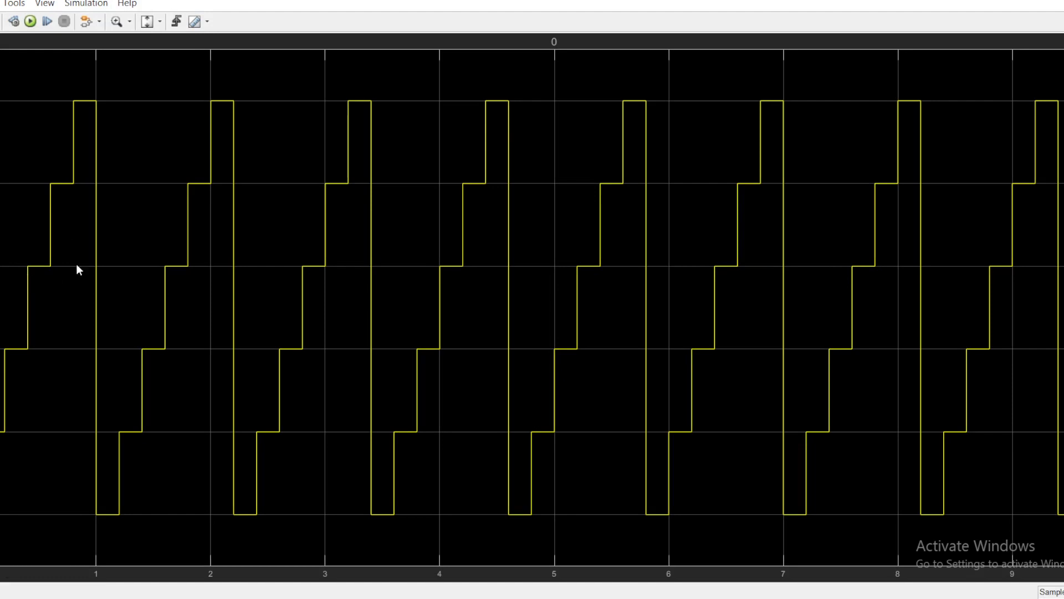
pyautogui.hotkey('alt', 'F4')
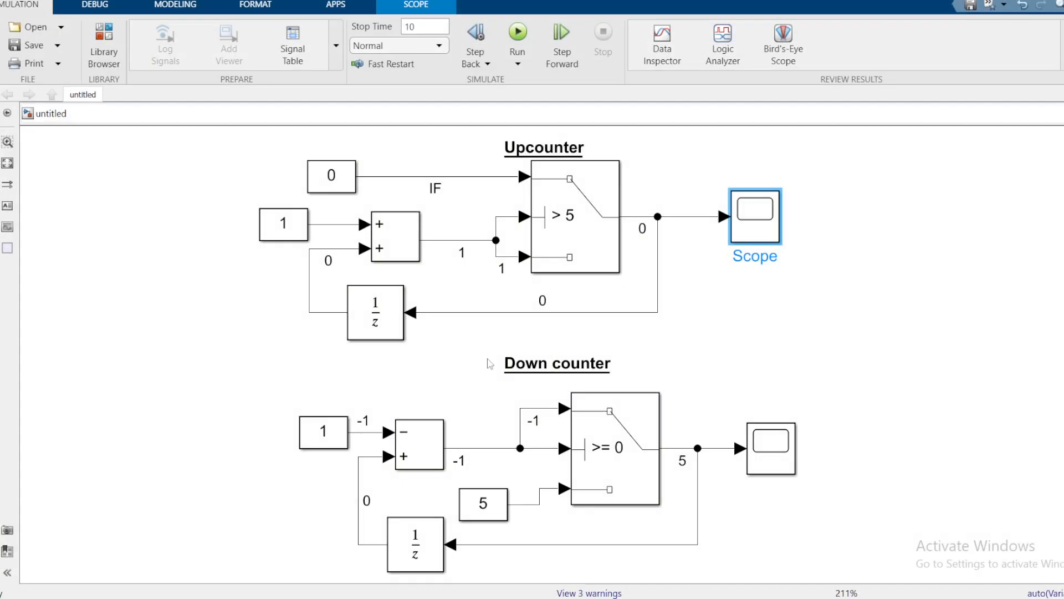
# Move the up counter's Unit Delay block to the right so that it sits beneath the adder.
pyautogui.click(371, 319)
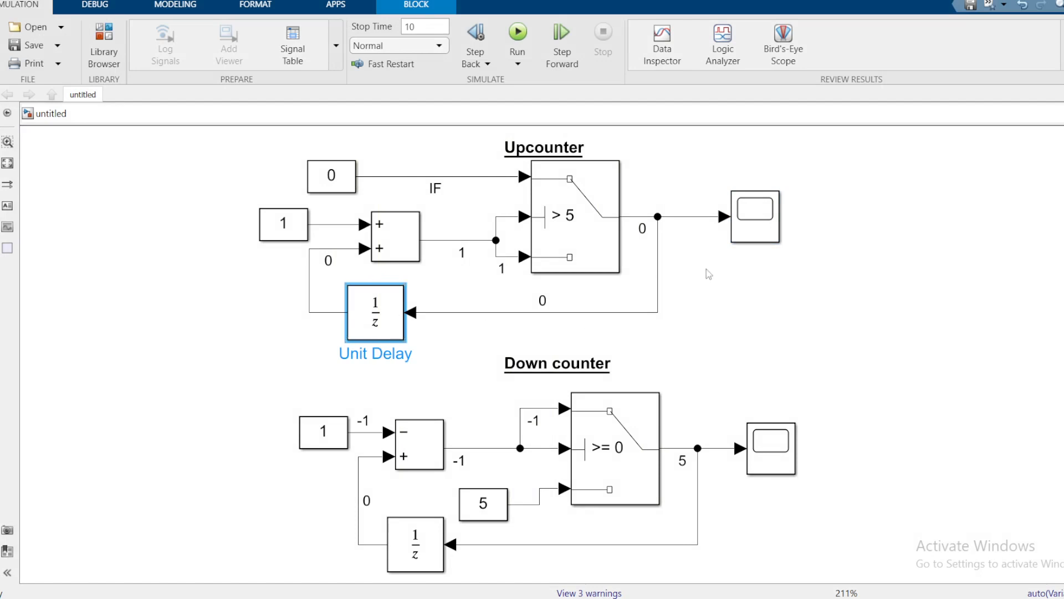
pyautogui.click(537, 284)
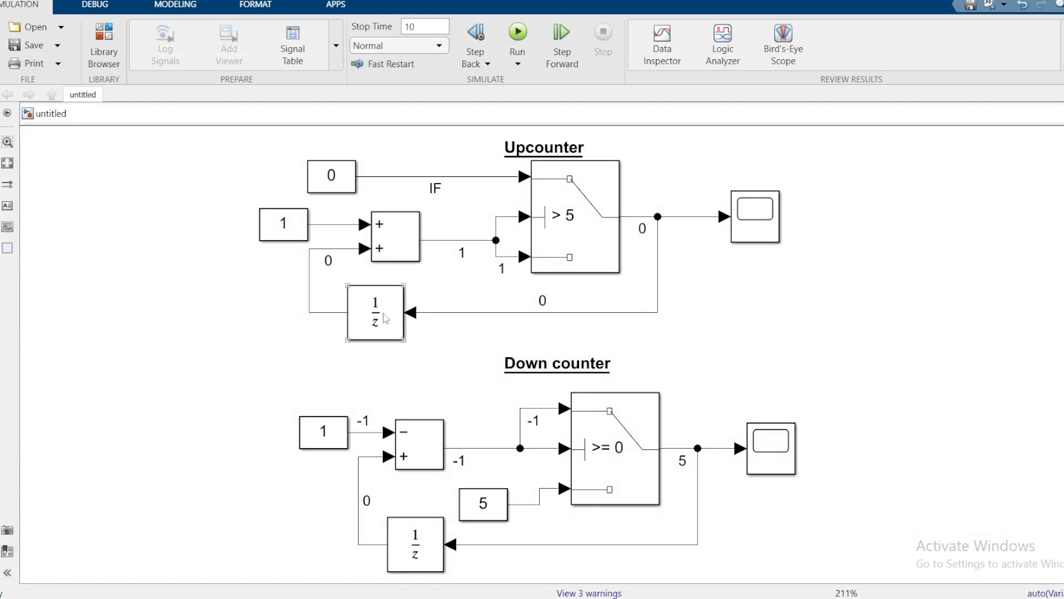
pyautogui.moveTo(387, 317); pyautogui.dragTo(426, 317)
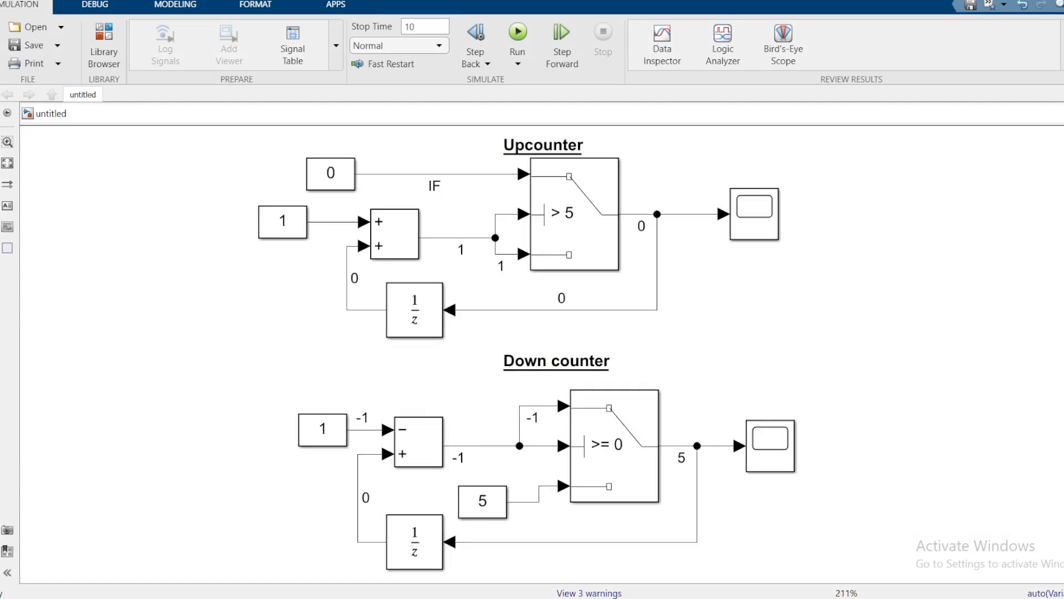
pyautogui.scroll(-1, 462, 250)
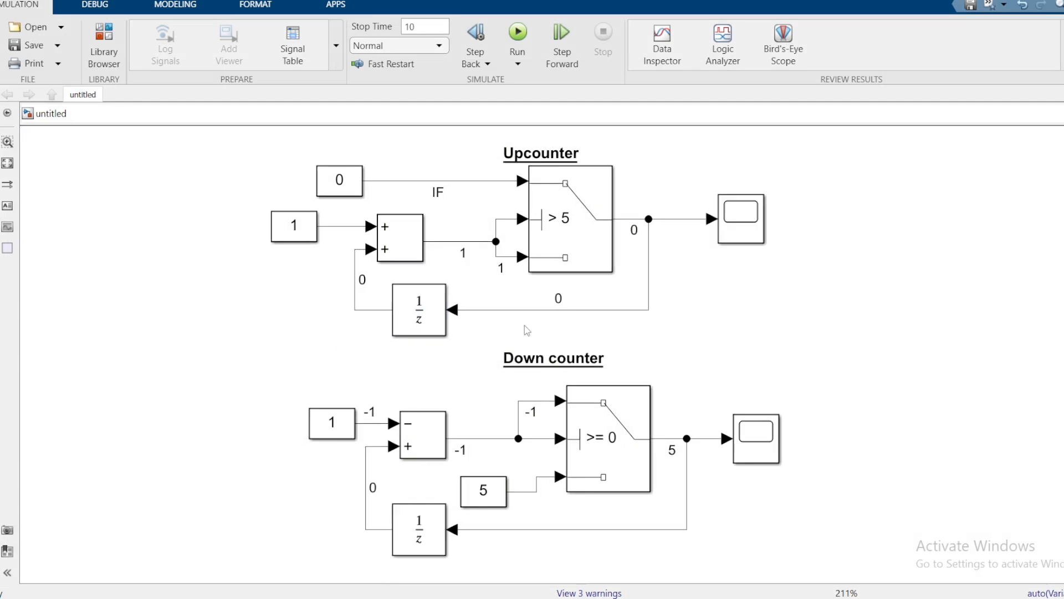
# Delete the up counter and down counter circuits with their titles to empty the model canvas.
pyautogui.moveTo(275, 142); pyautogui.dragTo(869, 354)
pyautogui.press('Delete')
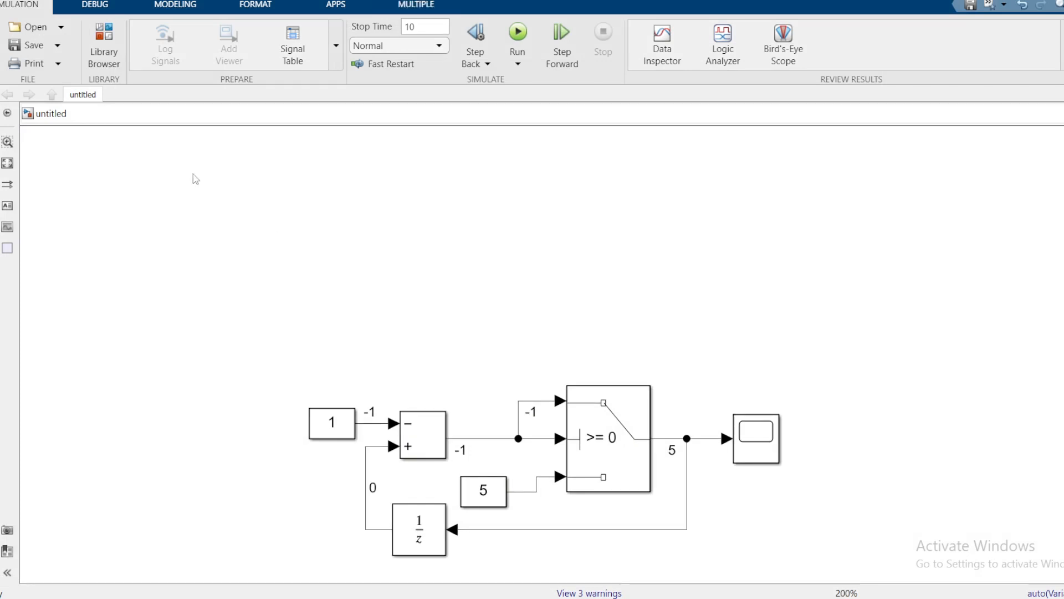
pyautogui.moveTo(178, 168); pyautogui.dragTo(891, 463)
pyautogui.press('Delete')
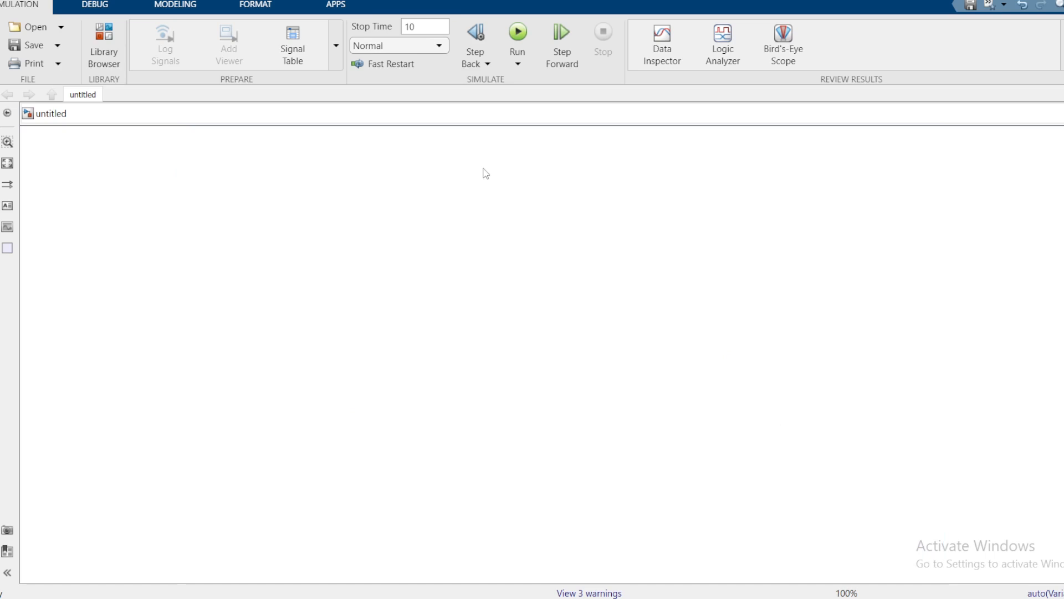
# Add a canvas annotation reading "UP COUNTER COUNT UPTO 10" as the title of the new model.
pyautogui.doubleClick(484, 169)
pyautogui.click(469, 179)
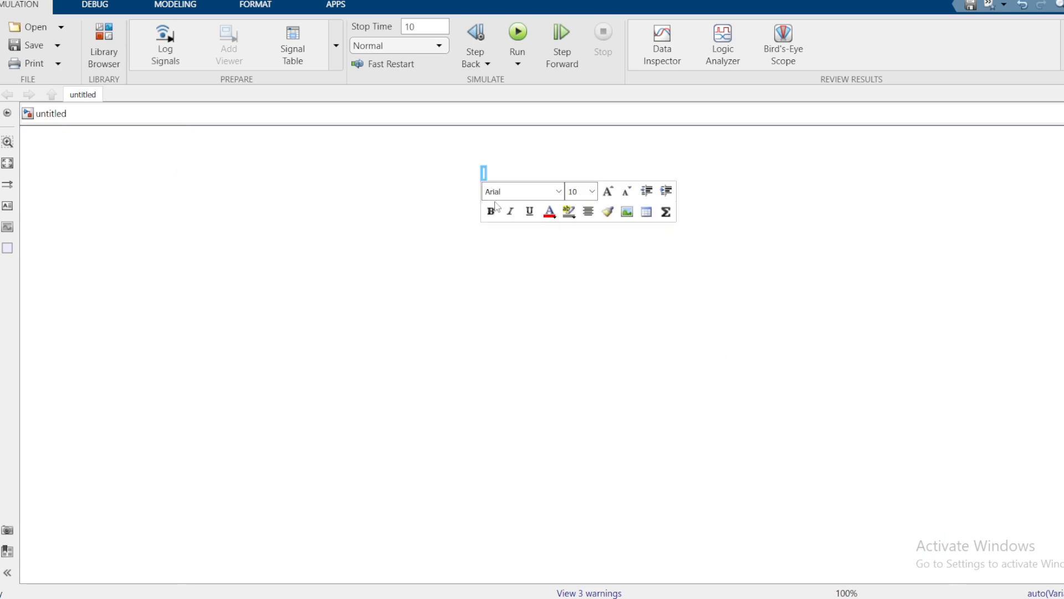
pyautogui.write('UP COUNTER')
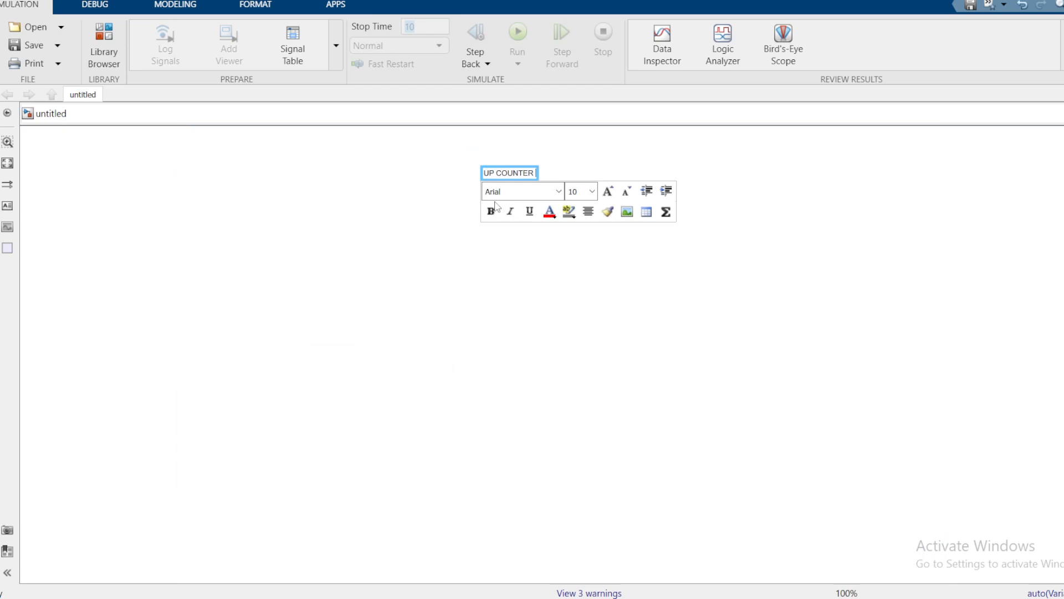
pyautogui.write(' COUNT UPTO')
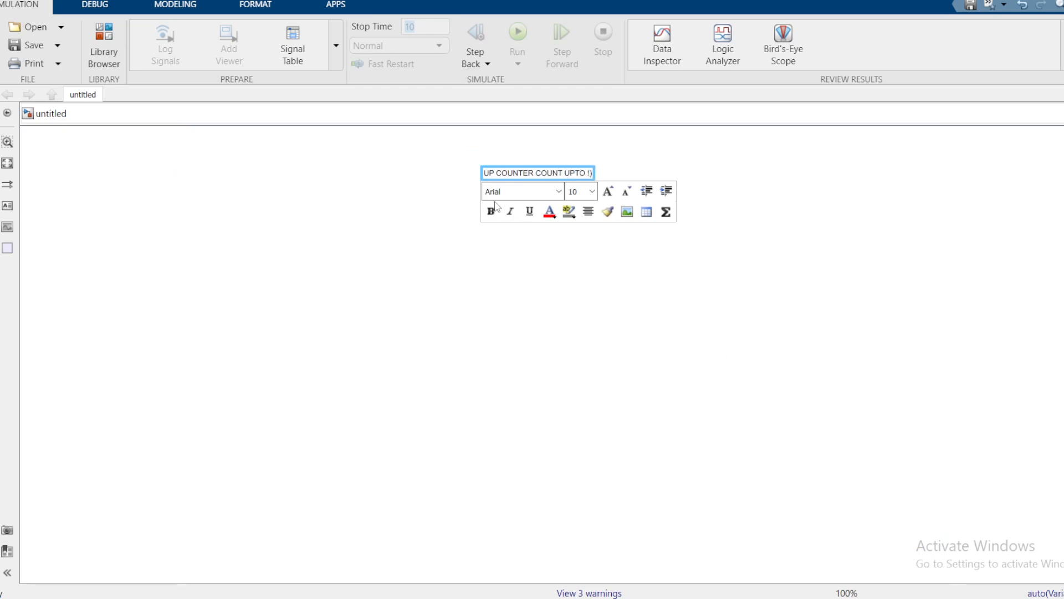
pyautogui.write('  10')
# Format the whole "UP COUNTER COUNT UPTO 10" title as bold and underlined.
pyautogui.hotkey('ctrl', 'a')
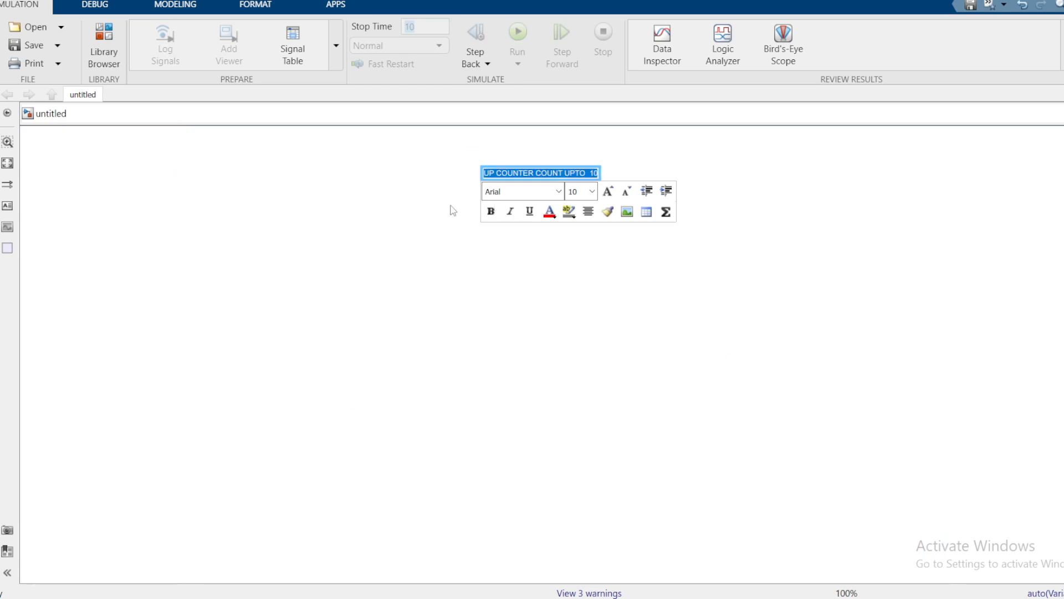
pyautogui.click(491, 212)
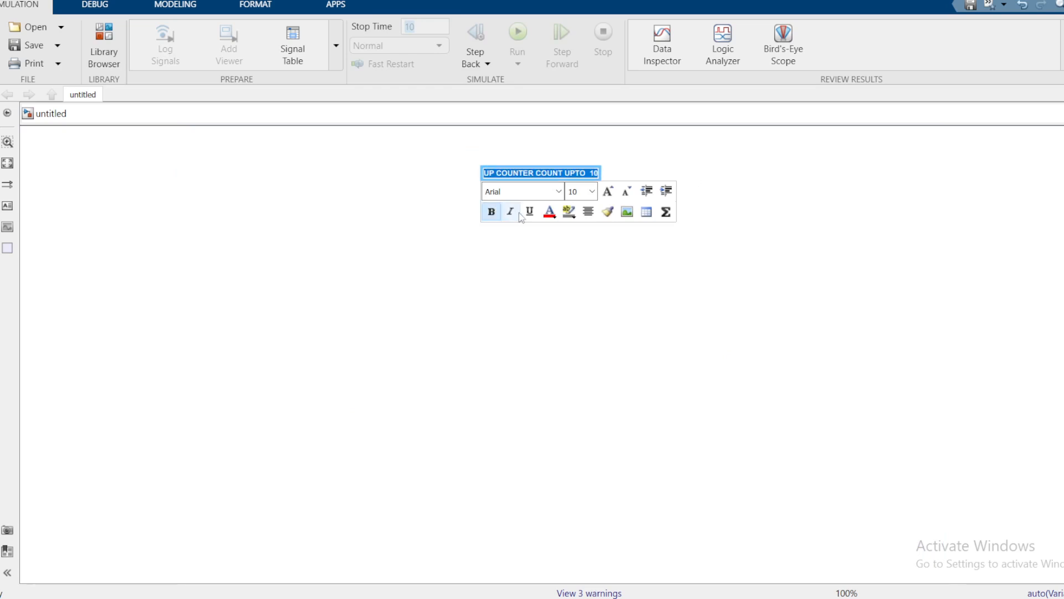
pyautogui.click(548, 279)
pyautogui.scroll(-3, 573, 209)
pyautogui.scroll(6, 580, 181)
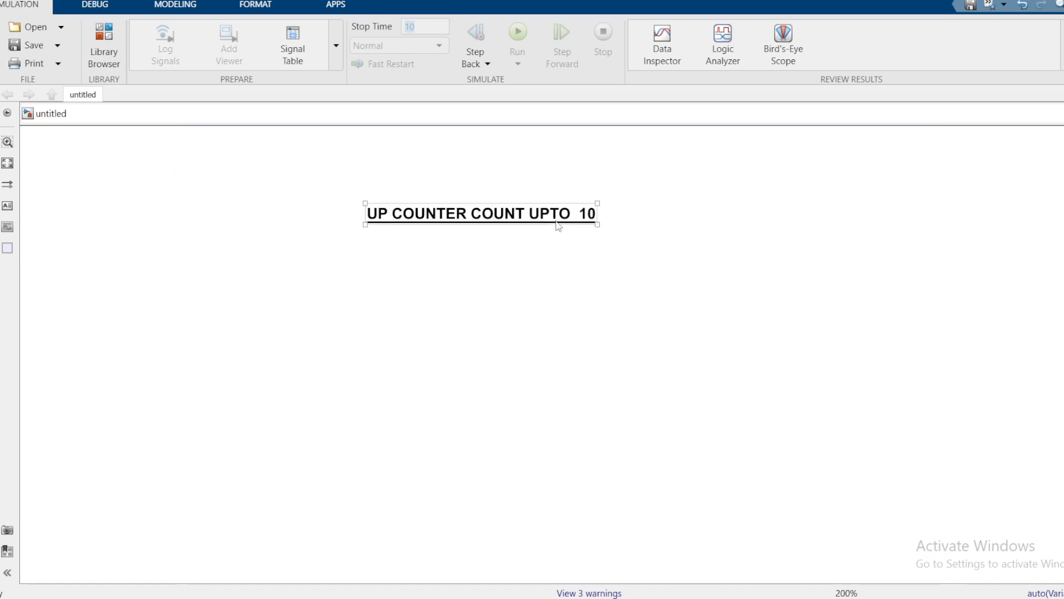
pyautogui.scroll(1, 454, 222)
pyautogui.click(502, 307)
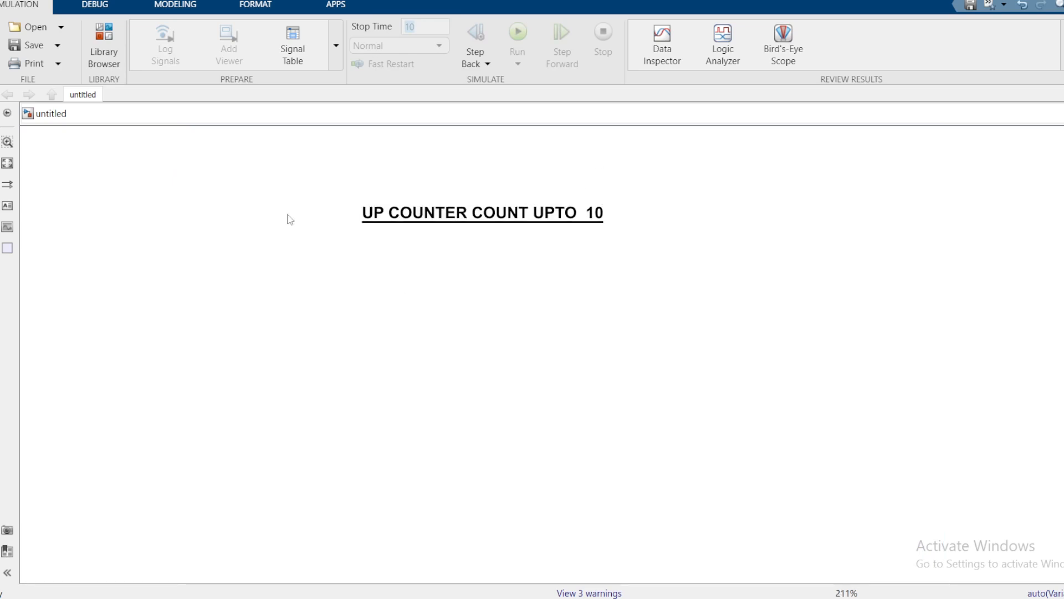
# Add a Switch block from the Signal Routing library and a Scope block from the Sinks library to the model.
pyautogui.click(104, 42)
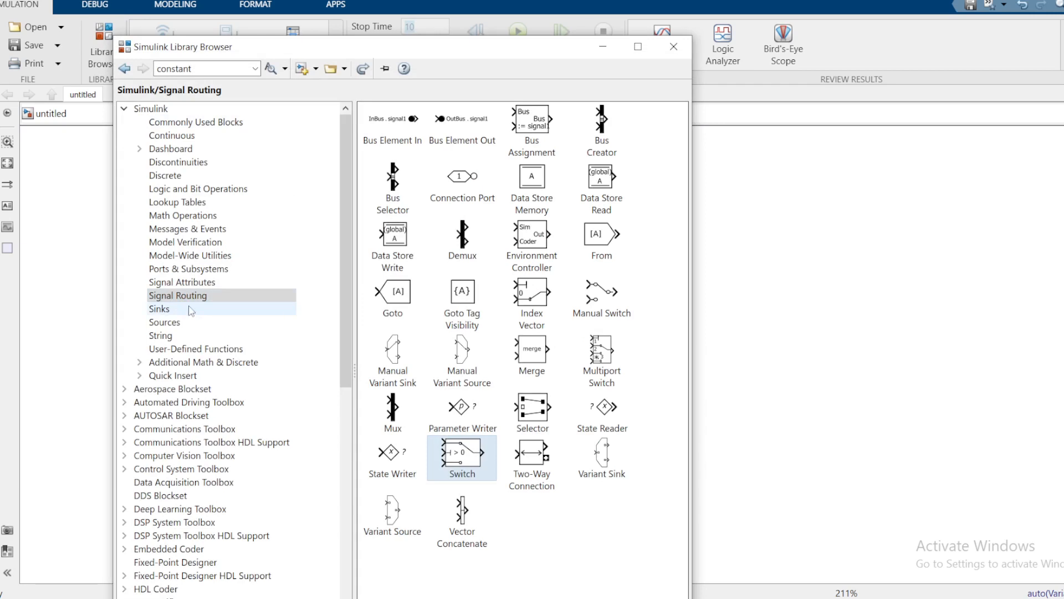
pyautogui.rightClick(455, 461)
pyautogui.click(526, 467)
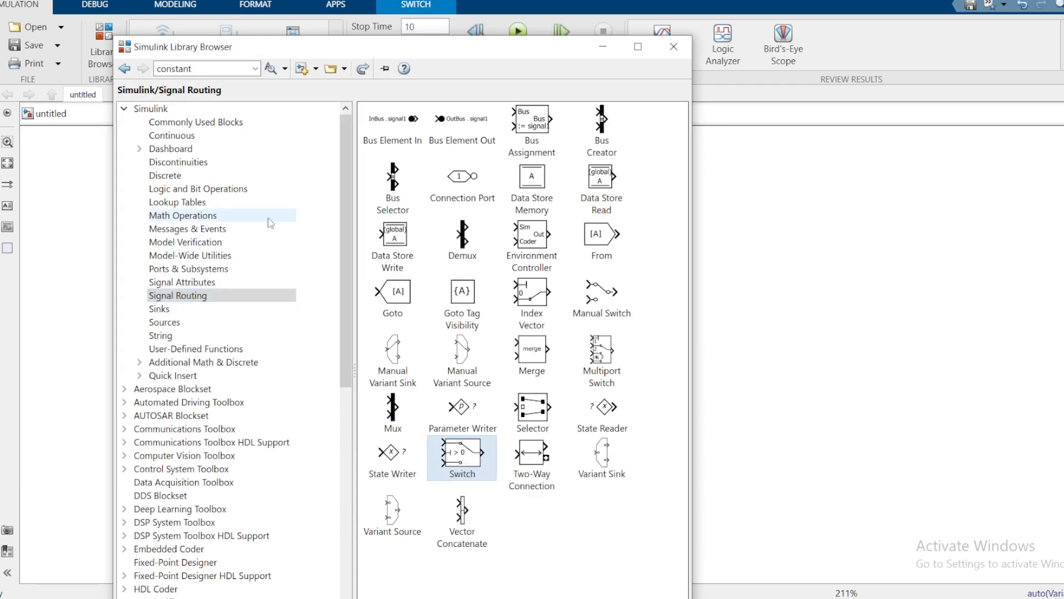
pyautogui.click(272, 308)
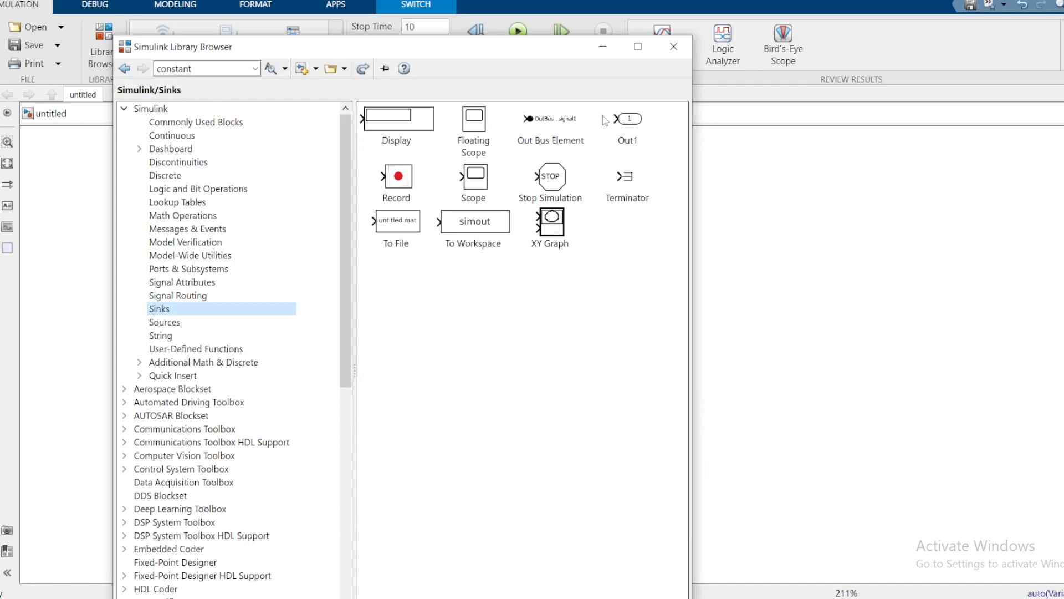
pyautogui.rightClick(480, 179)
pyautogui.click(530, 191)
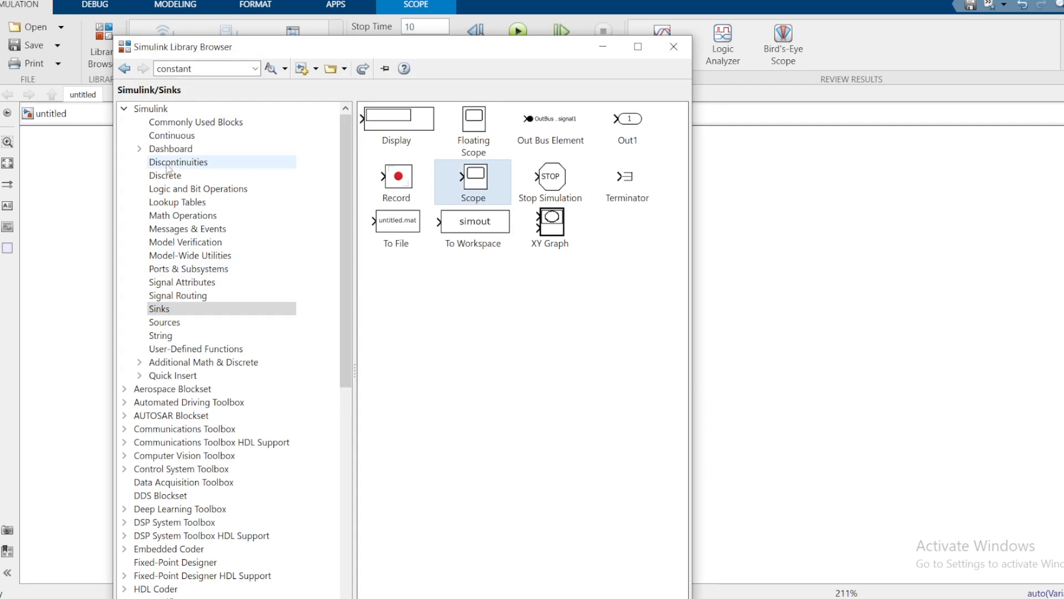
# Add a Constant block from the Commonly Used Blocks library to the model.
pyautogui.click(177, 323)
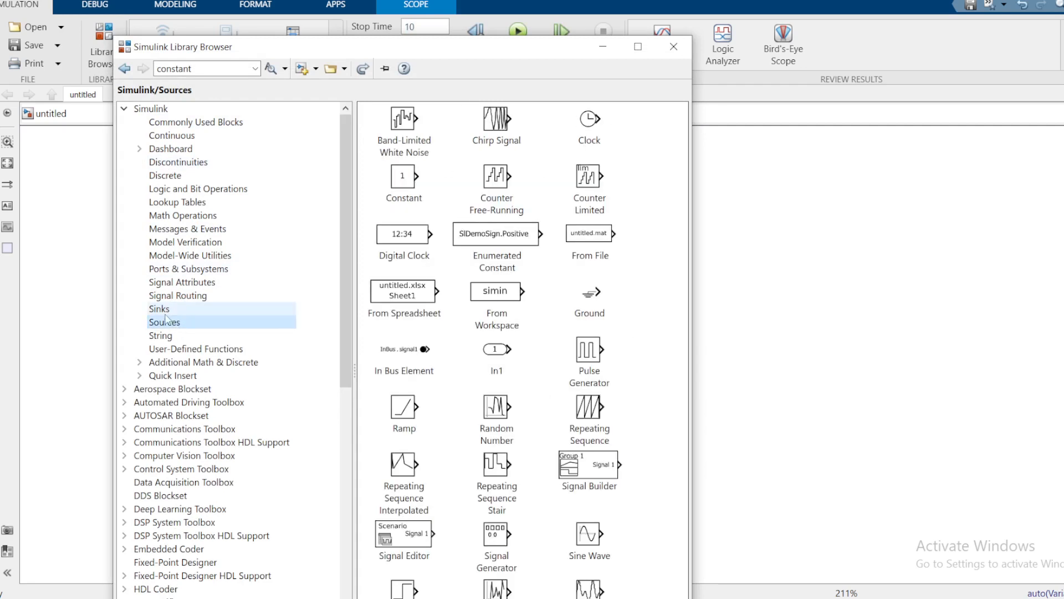
pyautogui.click(183, 122)
pyautogui.click(183, 136)
pyautogui.click(183, 123)
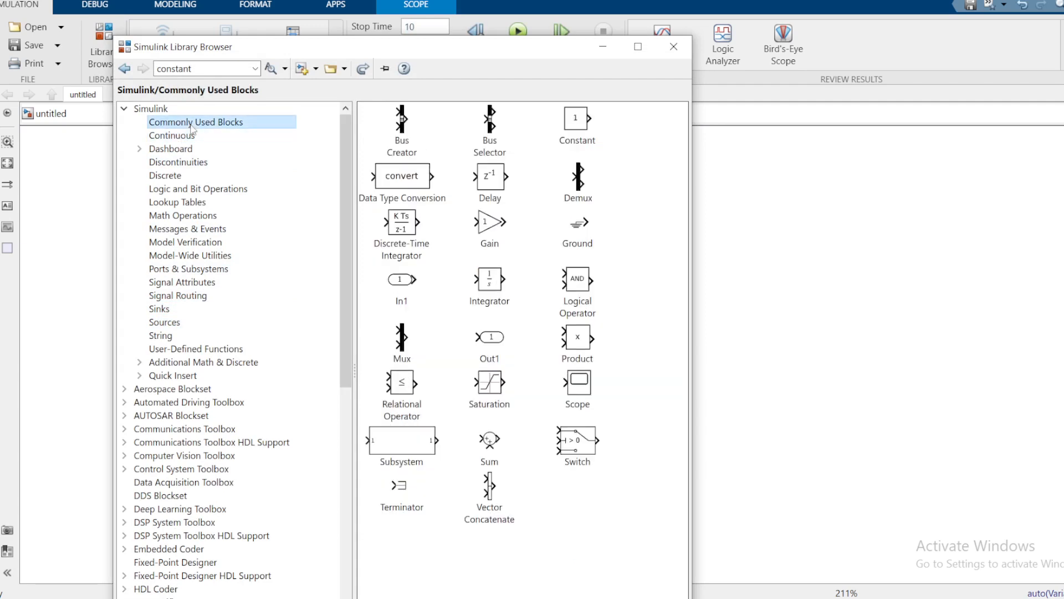
pyautogui.rightClick(573, 129)
pyautogui.click(587, 134)
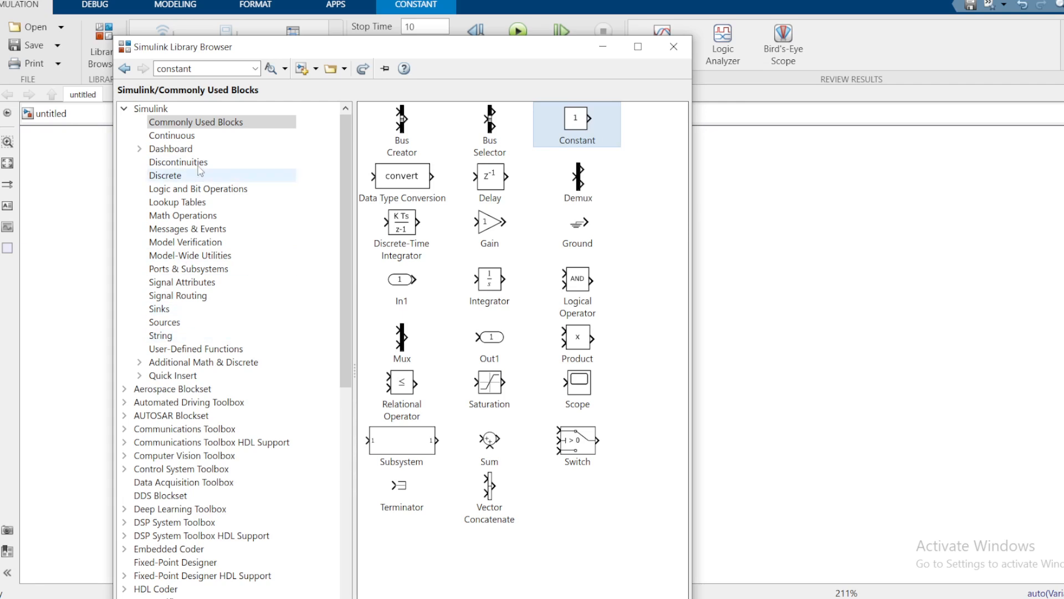
# Add an Add block from the Math Operations library to the model.
pyautogui.click(196, 217)
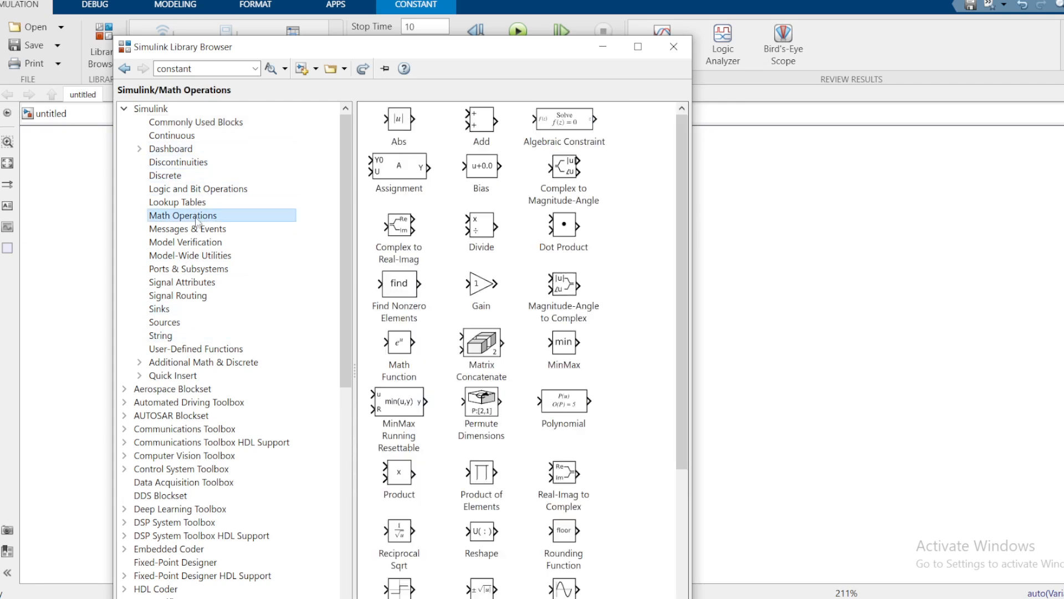
pyautogui.rightClick(482, 139)
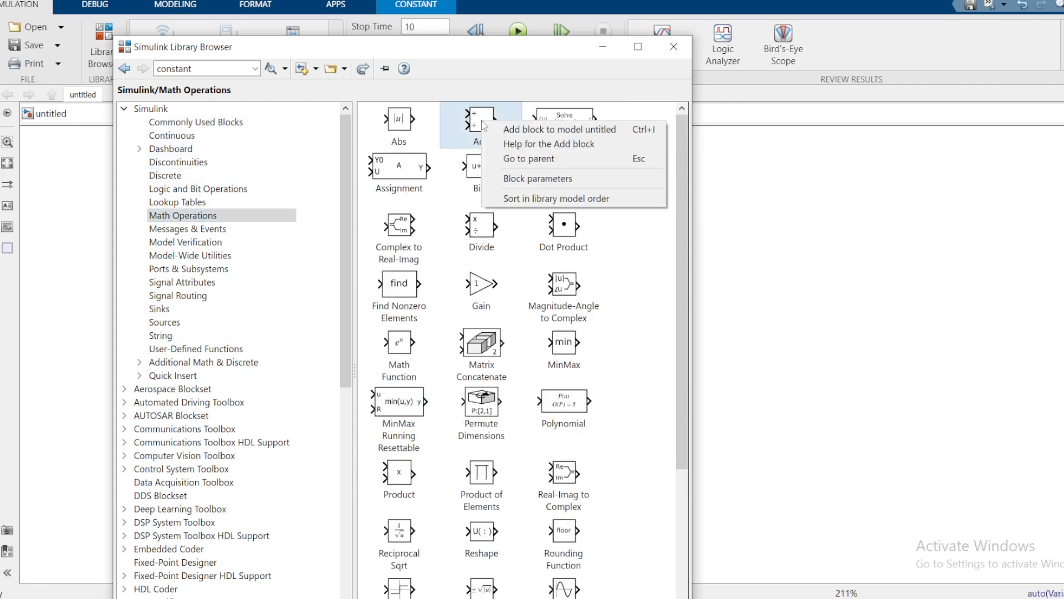
pyautogui.click(541, 135)
# Add a Unit Delay block from the Discrete library to the model and minimize the library window.
pyautogui.click(176, 177)
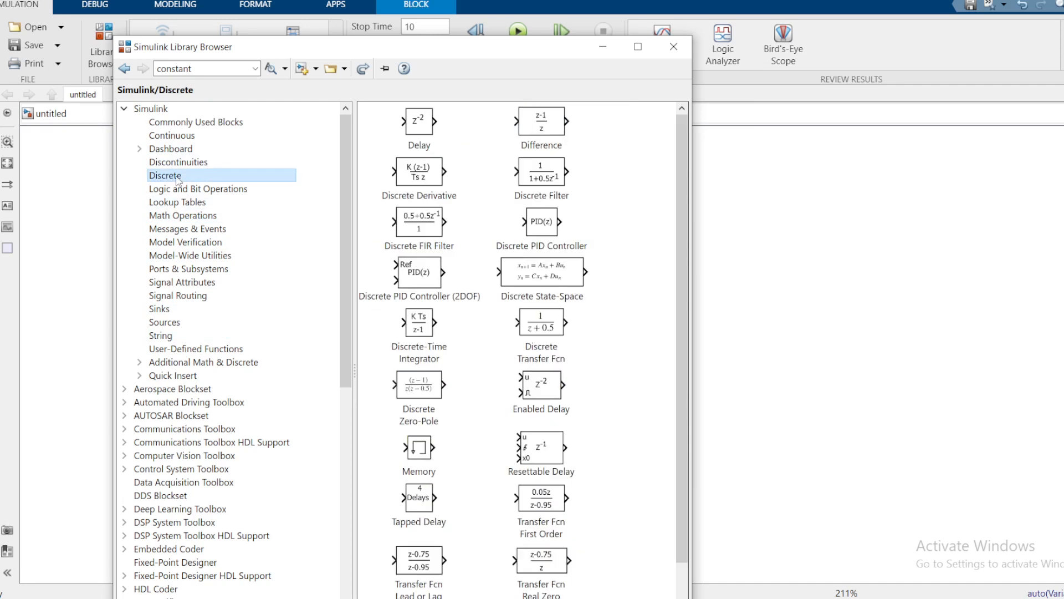
pyautogui.scroll(-2, 459, 432)
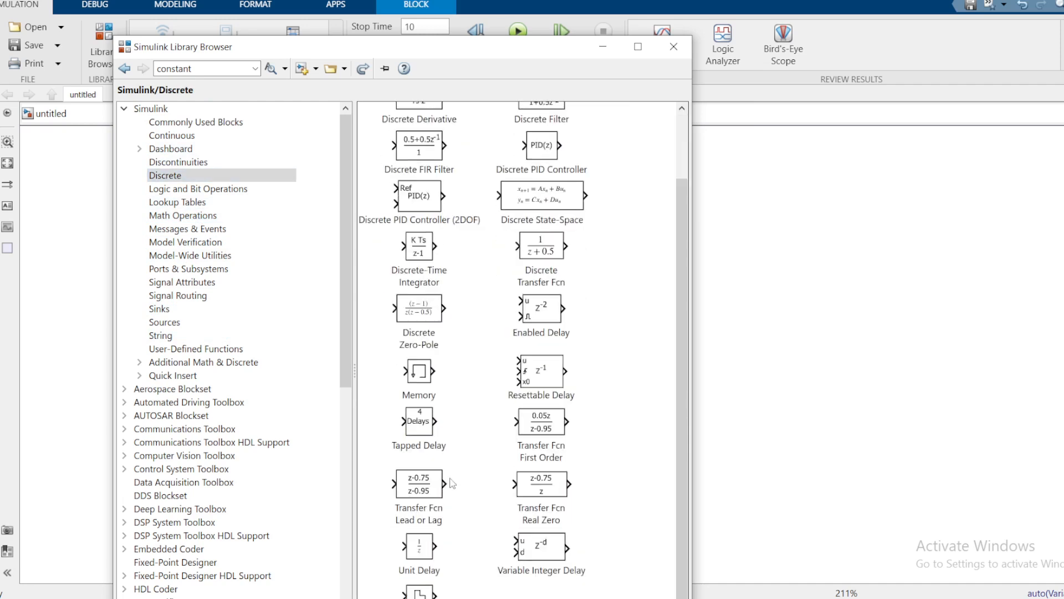
pyautogui.rightClick(426, 548)
pyautogui.click(471, 466)
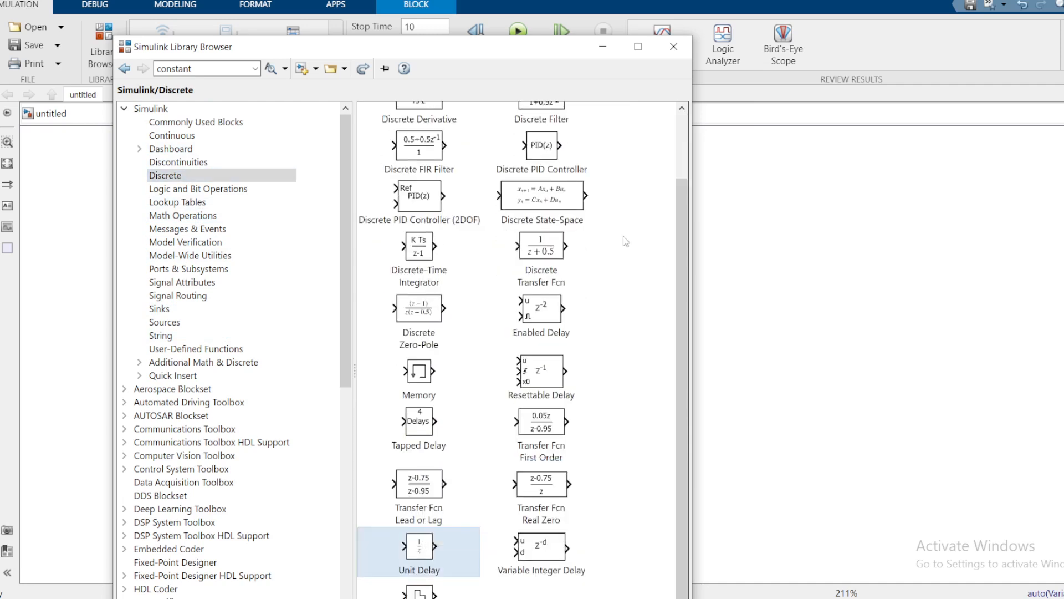
pyautogui.click(638, 46)
pyautogui.click(1060, 1)
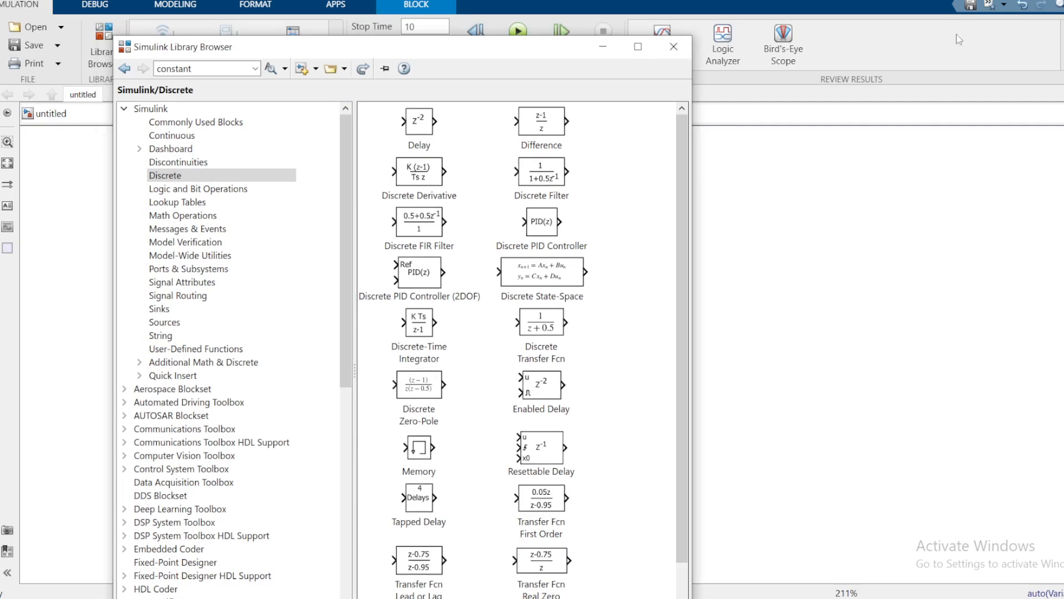
pyautogui.click(602, 47)
# Spread the stacked Unit Delay, Add, Constant and Scope blocks apart around the Switch block.
pyautogui.moveTo(553, 365); pyautogui.dragTo(322, 342)
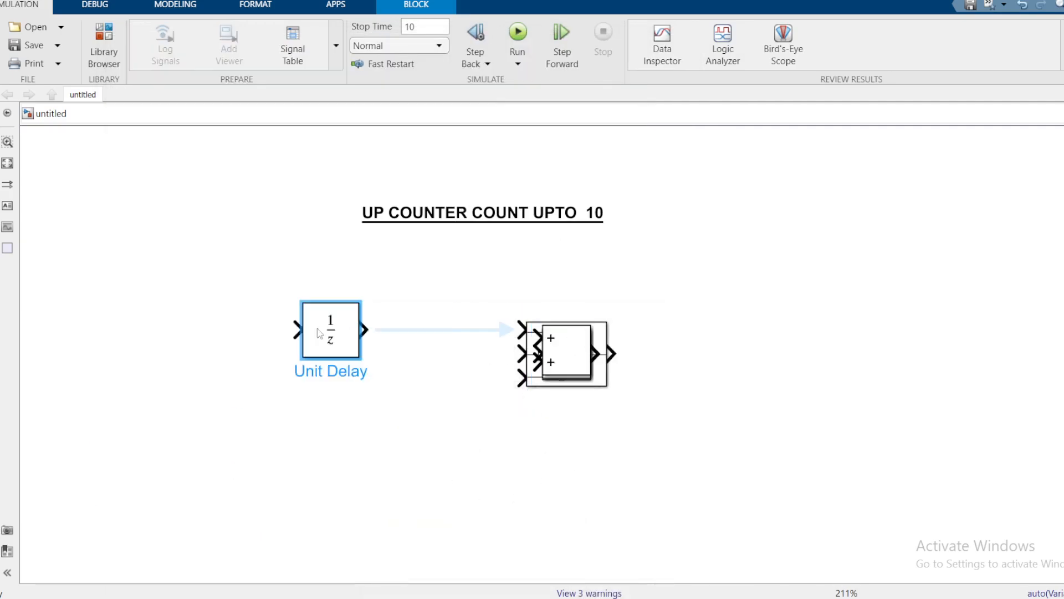
pyautogui.moveTo(567, 361); pyautogui.dragTo(338, 452)
pyautogui.click(564, 359)
pyautogui.moveTo(566, 355); pyautogui.dragTo(653, 482)
pyautogui.click(691, 418)
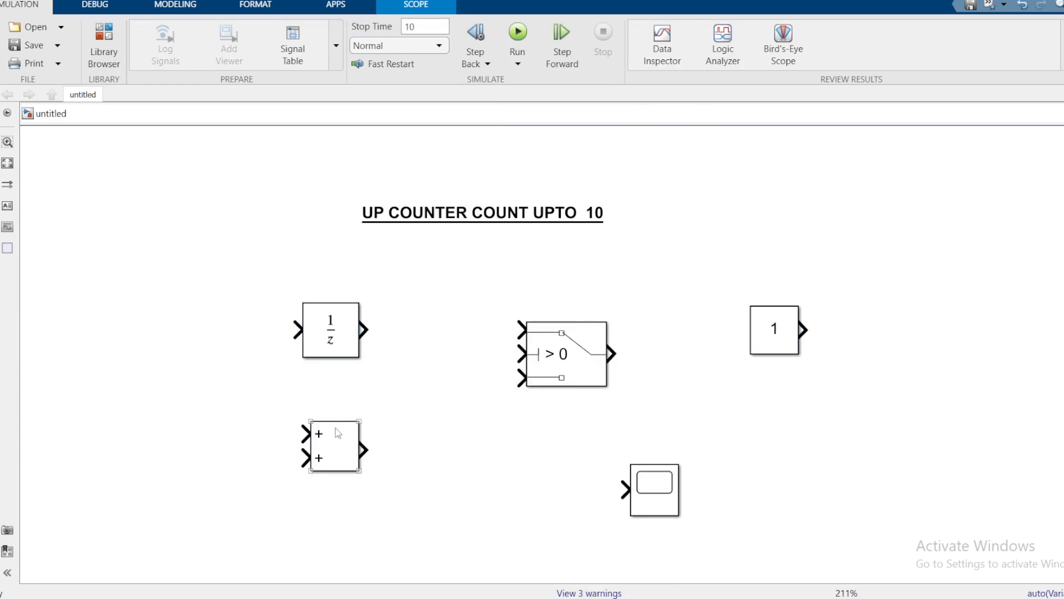
# Move the Unit Delay block clear of the others, up beside the title, and enlarge the Switch block.
pyautogui.moveTo(326, 332); pyautogui.dragTo(204, 300)
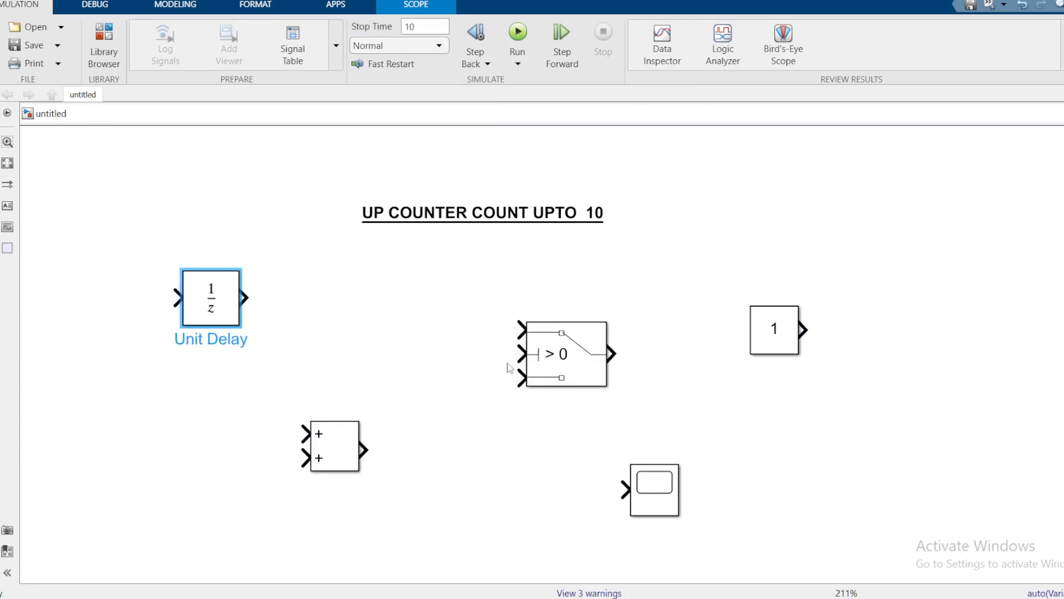
pyautogui.moveTo(564, 363); pyautogui.dragTo(546, 396)
pyautogui.click(680, 268)
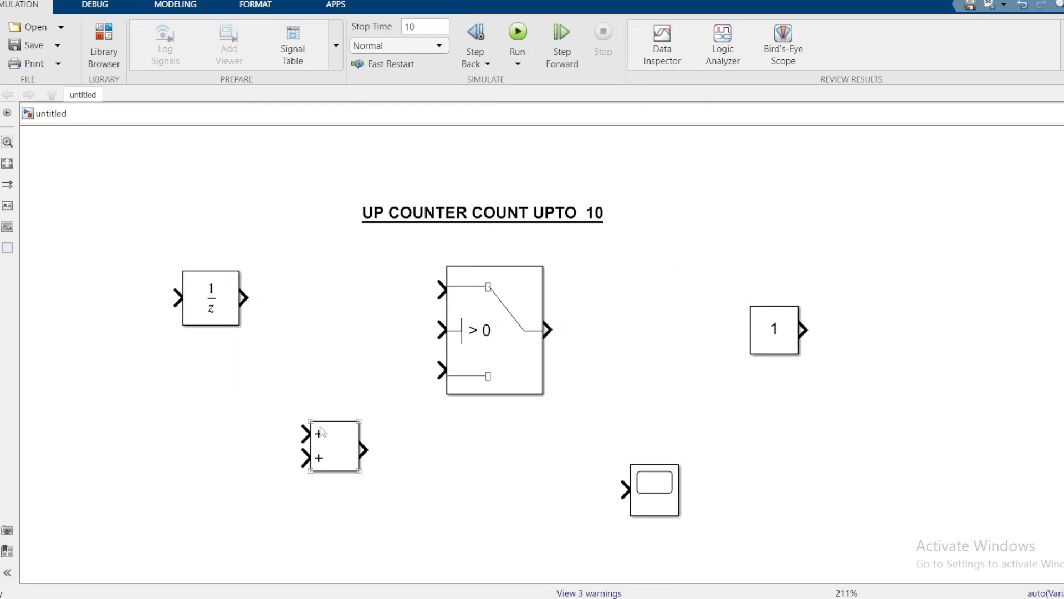
pyautogui.moveTo(218, 305); pyautogui.dragTo(139, 185)
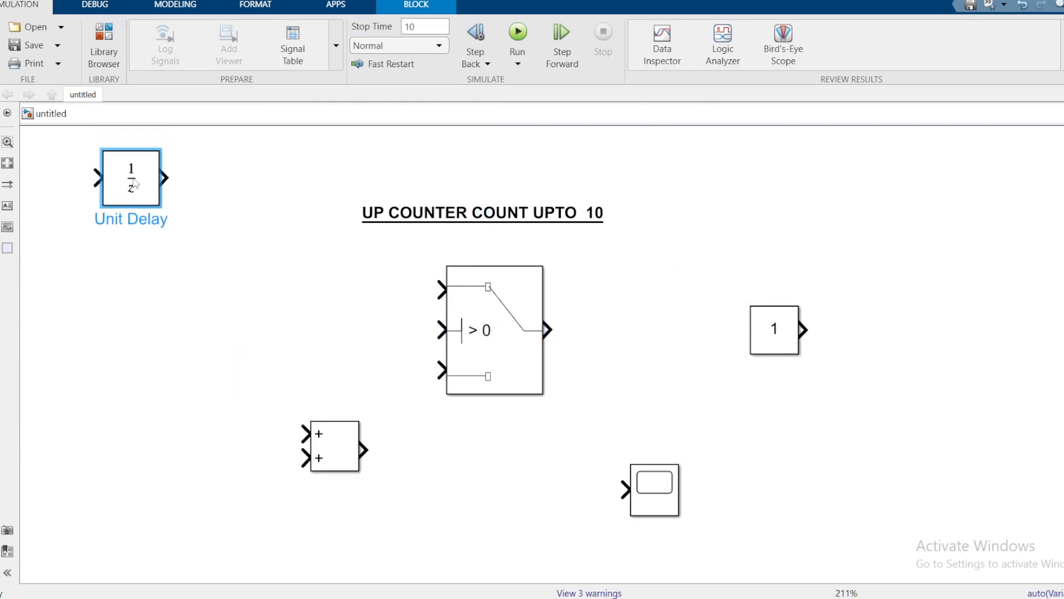
# Connect the Add block's output to the Switch's middle control input and set the Switch threshold to 10.
pyautogui.moveTo(319, 435)
pyautogui.mouseDown()
pyautogui.moveTo(292, 355)
pyautogui.moveTo(231, 314)
pyautogui.moveTo(439, 330)
pyautogui.mouseUp()
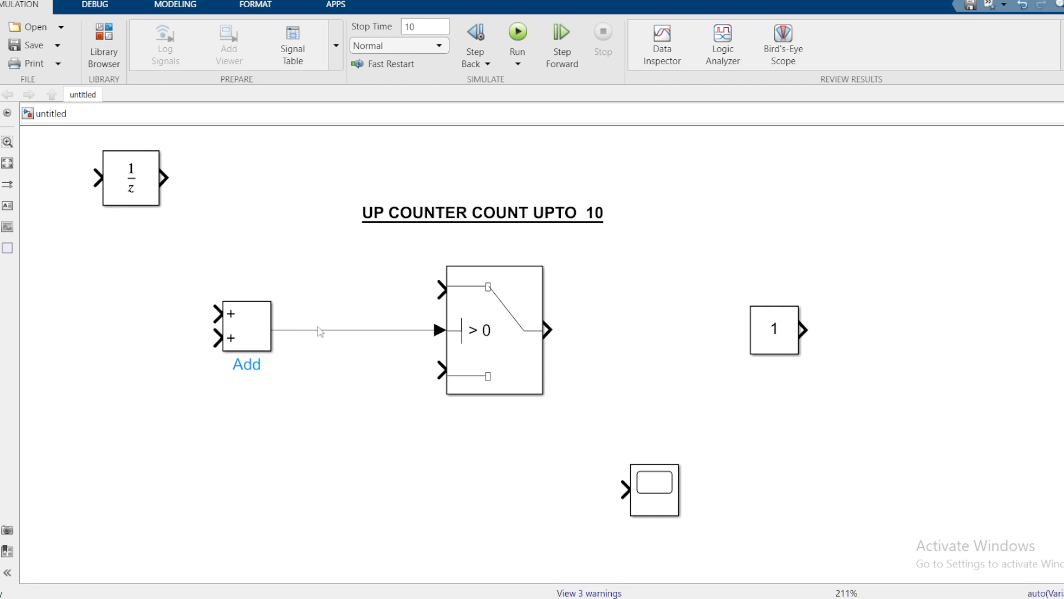
pyautogui.click(486, 336)
pyautogui.doubleClick(486, 337)
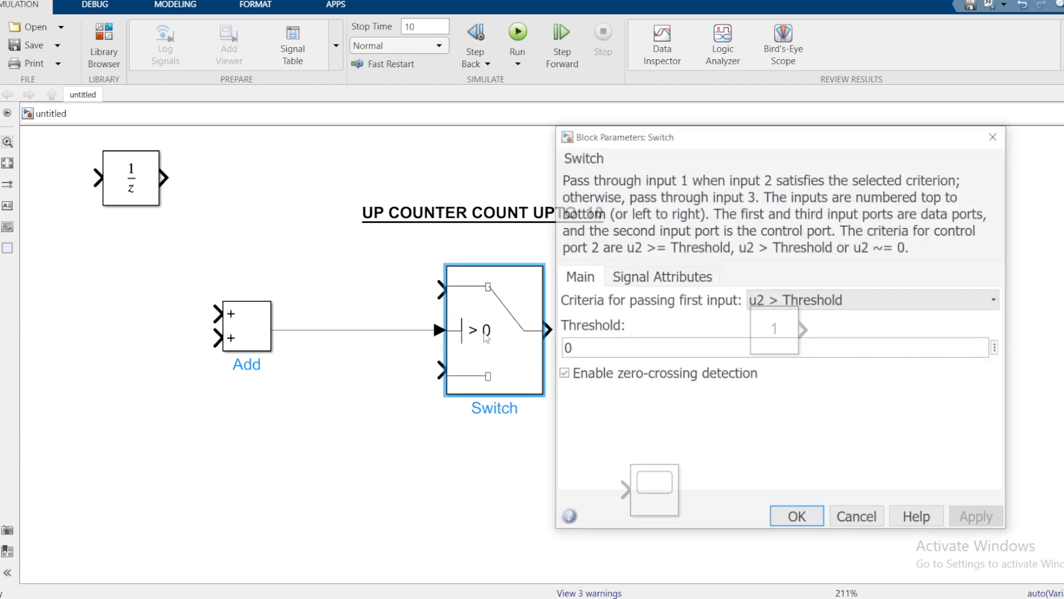
pyautogui.doubleClick(583, 349)
pyautogui.write('10')
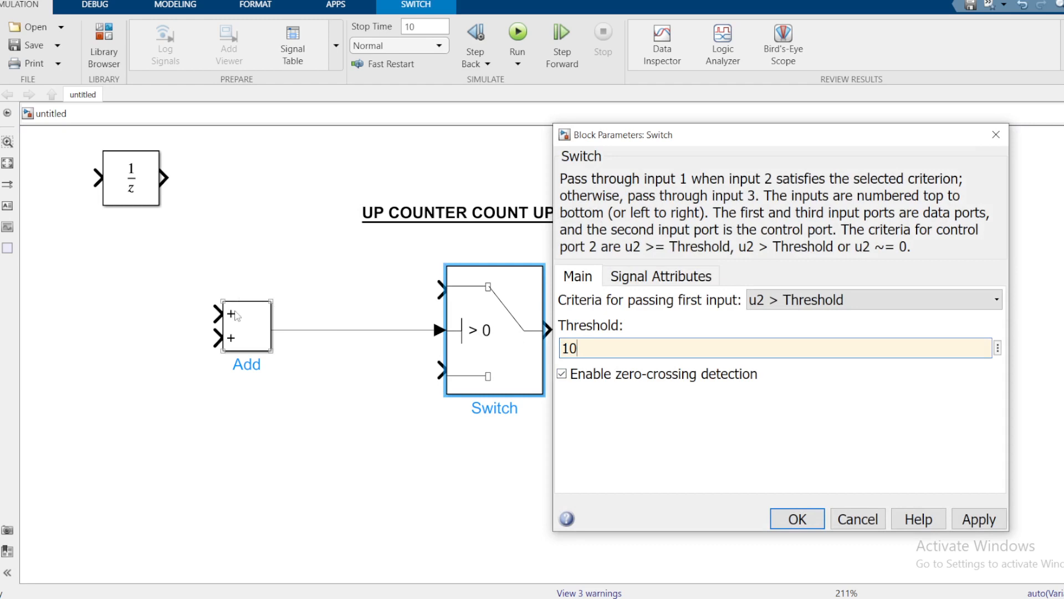
pyautogui.click(499, 341)
pyautogui.click(798, 519)
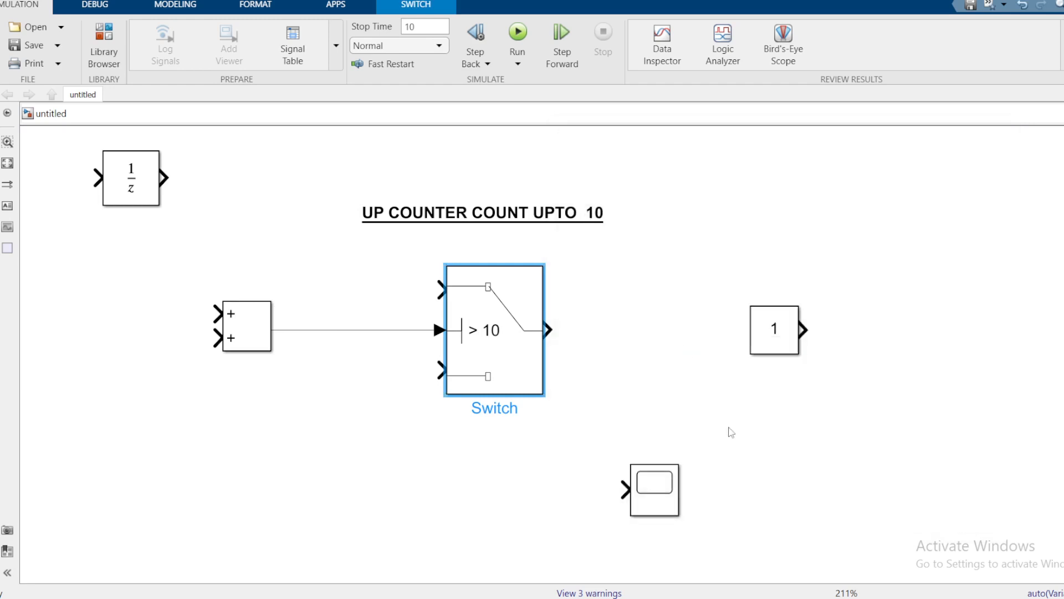
pyautogui.click(685, 349)
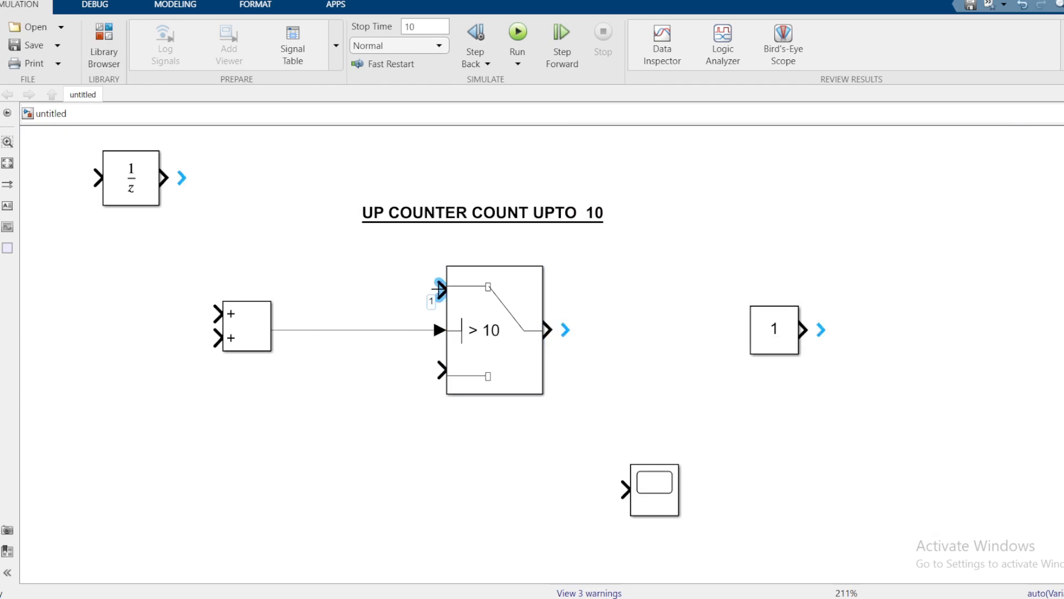
# Connect the Constant block to the Switch's first input and set its value to 0.
pyautogui.moveTo(439, 289); pyautogui.dragTo(306, 244)
pyautogui.moveTo(778, 341); pyautogui.dragTo(288, 245)
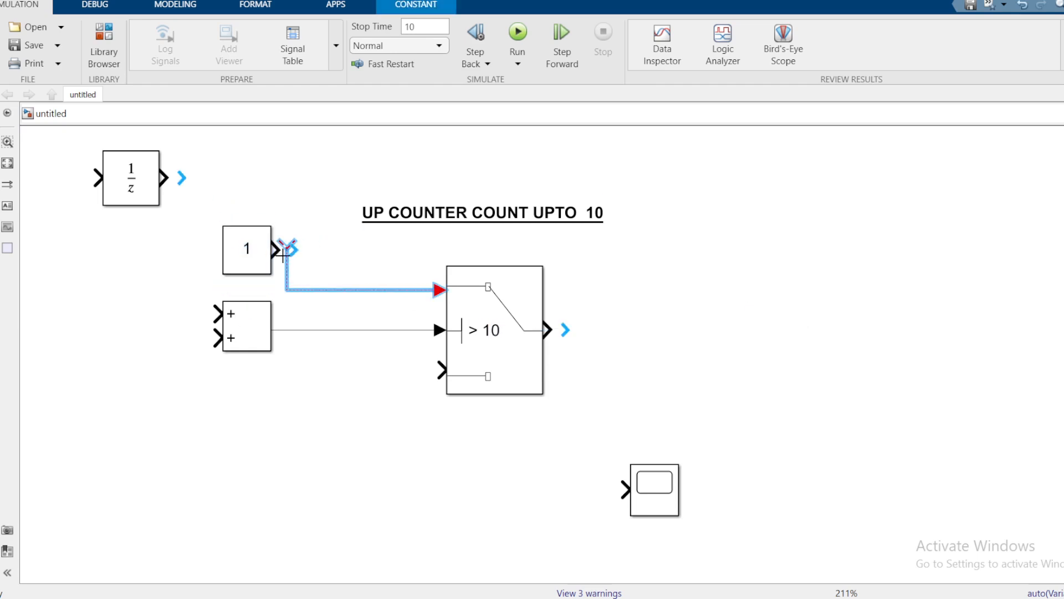
pyautogui.click(248, 251)
pyautogui.click(247, 250)
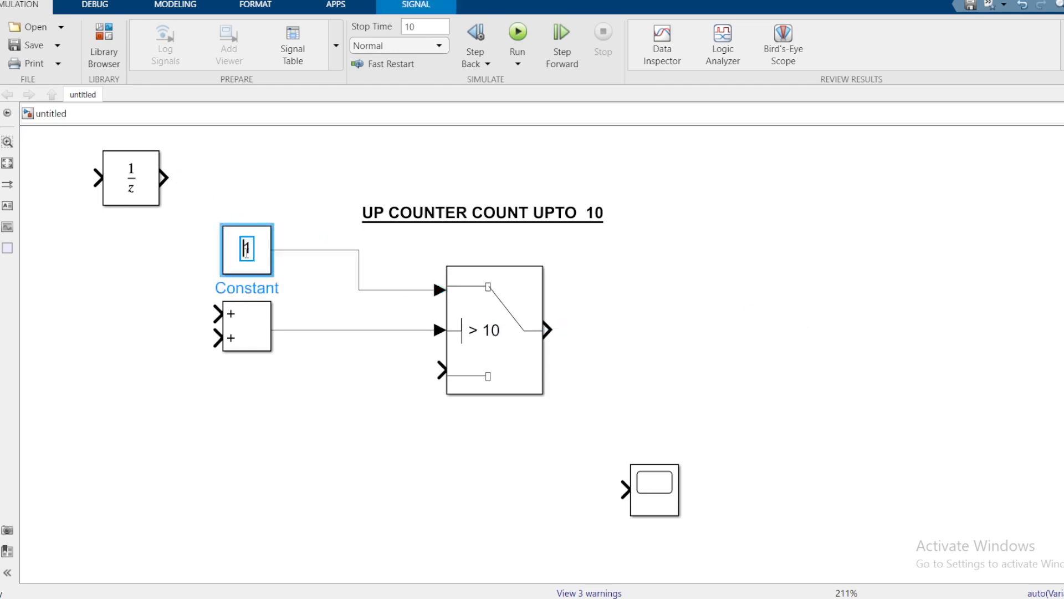
pyautogui.write('0')
pyautogui.click(314, 283)
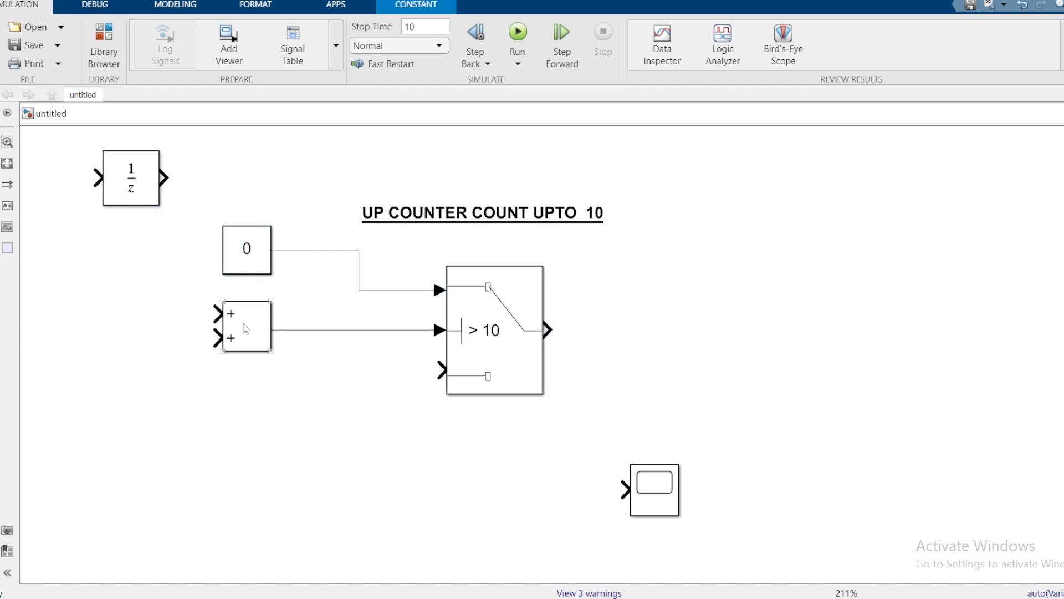
# Shift the Add block down, align the Constant block with the Switch's first input, and label the Constant's signal line TRUE.
pyautogui.moveTo(249, 327); pyautogui.dragTo(245, 368)
pyautogui.moveTo(246, 249); pyautogui.dragTo(247, 289)
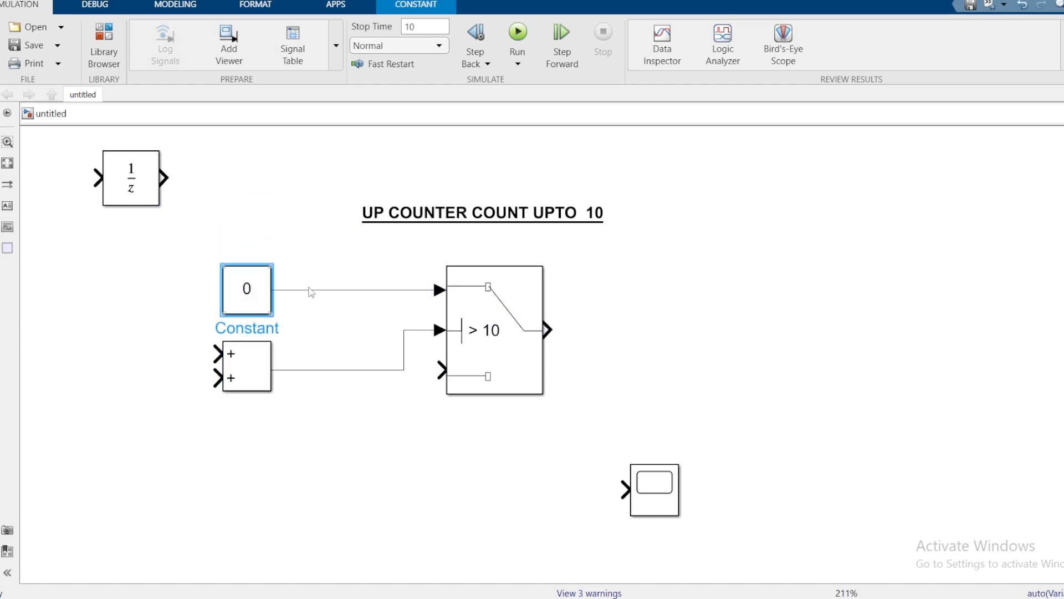
pyautogui.click(311, 292)
pyautogui.doubleClick(316, 288)
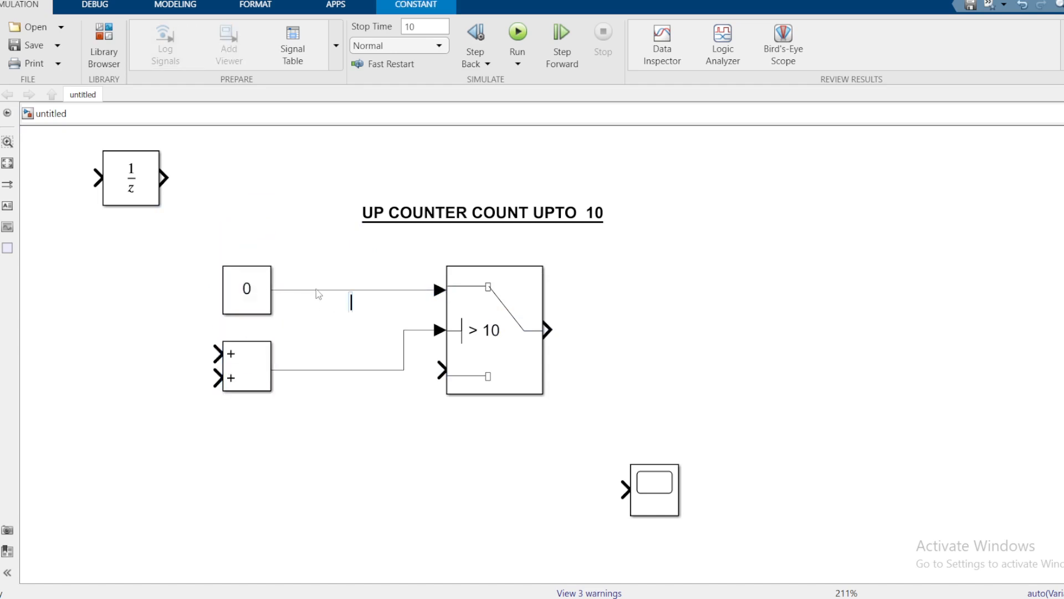
pyautogui.write('TRUE')
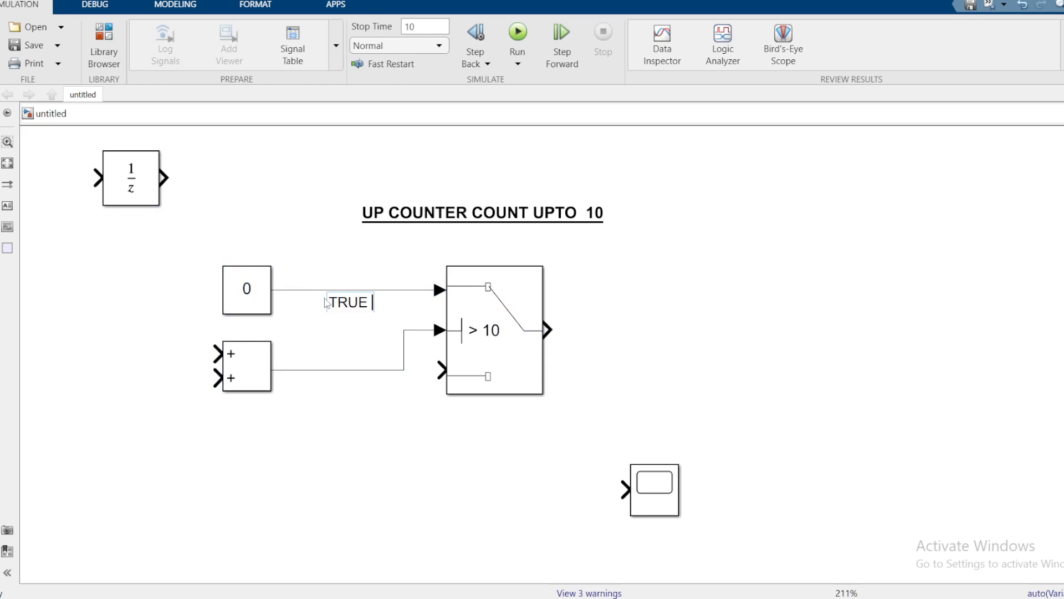
pyautogui.click(686, 296)
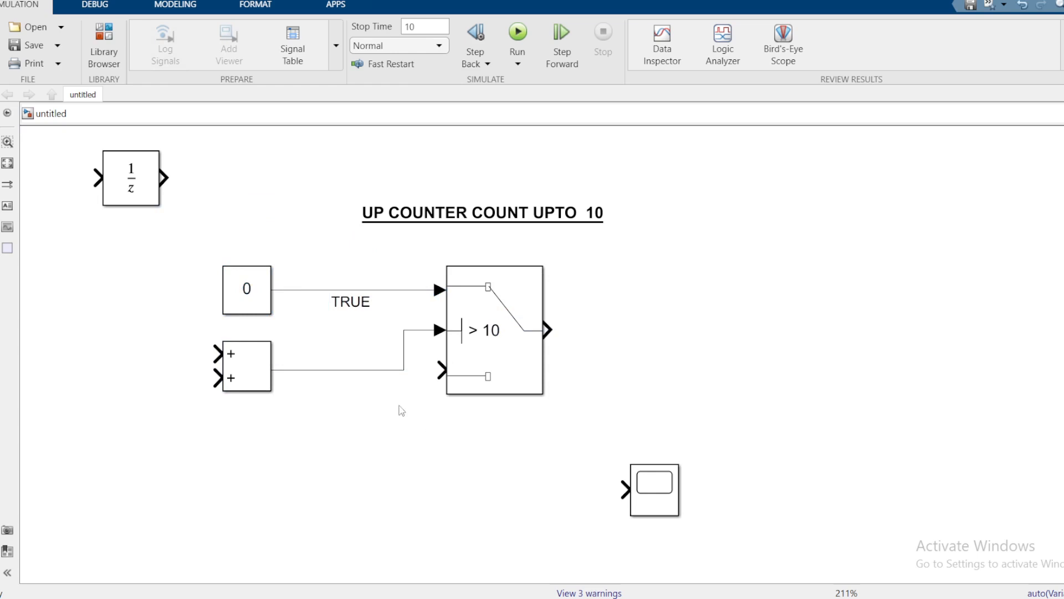
# Duplicate the Constant block onto the Add block's first input and set the copy's value to 1.
pyautogui.moveTo(238, 301); pyautogui.dragTo(187, 356)
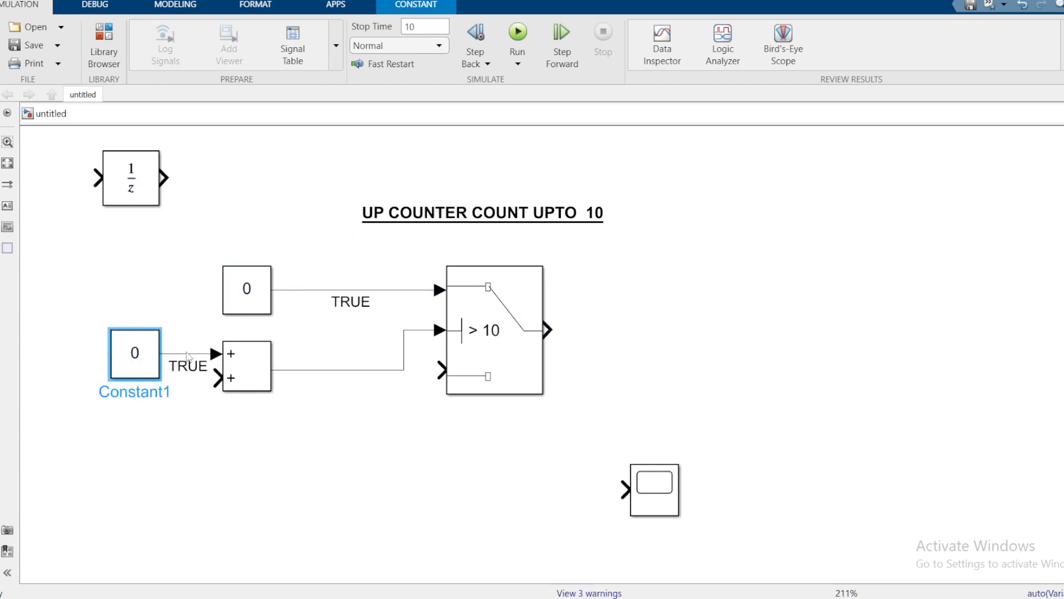
pyautogui.doubleClick(136, 351)
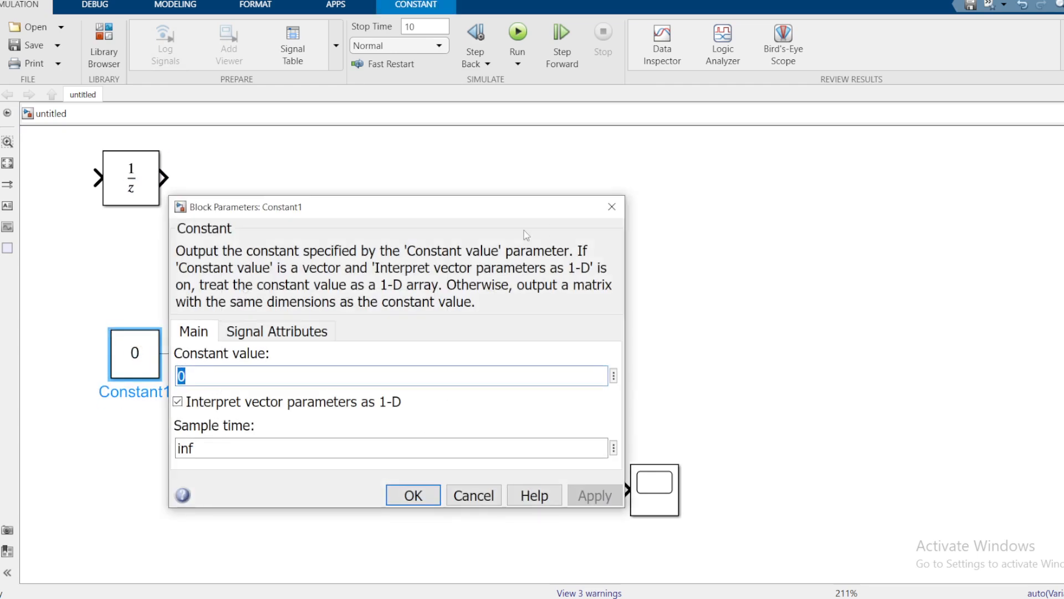
pyautogui.write('1')
pyautogui.click(413, 495)
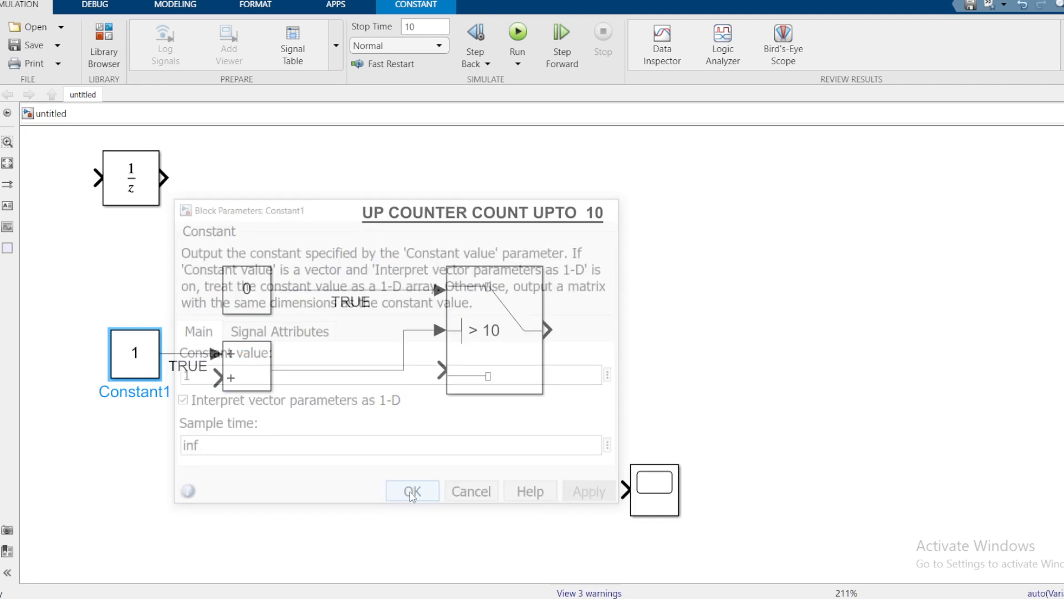
# Open the TRUE label on the line between the duplicated Constant and the Add block for editing.
pyautogui.click(186, 368)
pyautogui.doubleClick(186, 368)
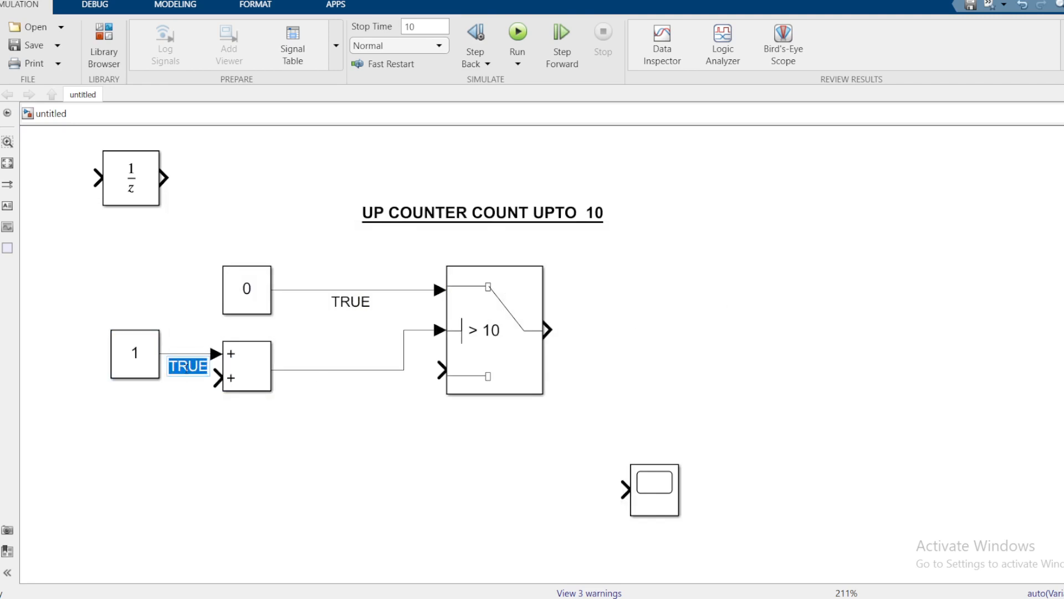
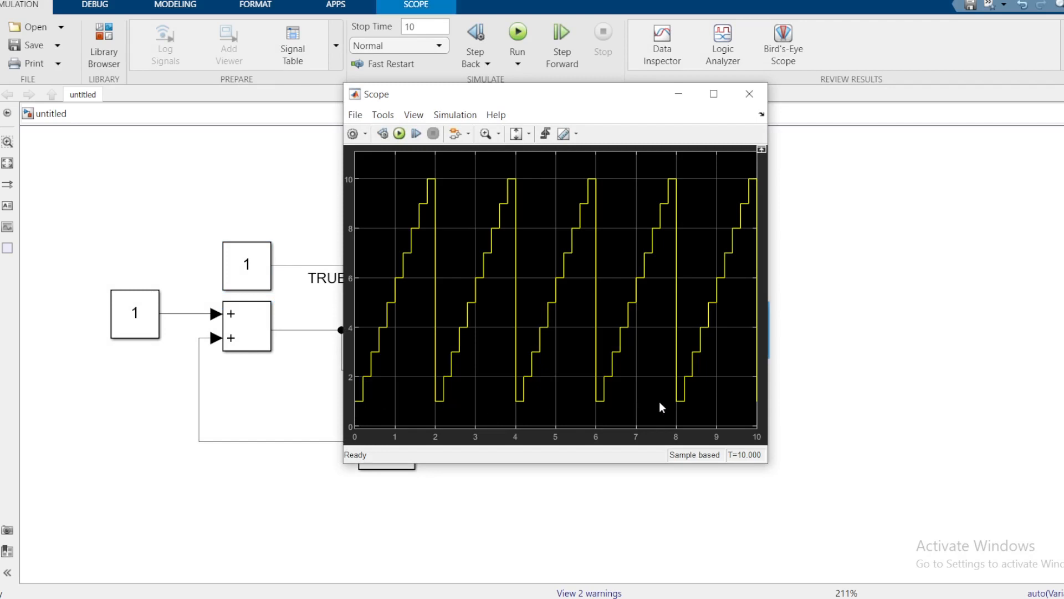
# Close the scope plot and set the Constant feeding the Switch's first input to 0.
pyautogui.click(749, 94)
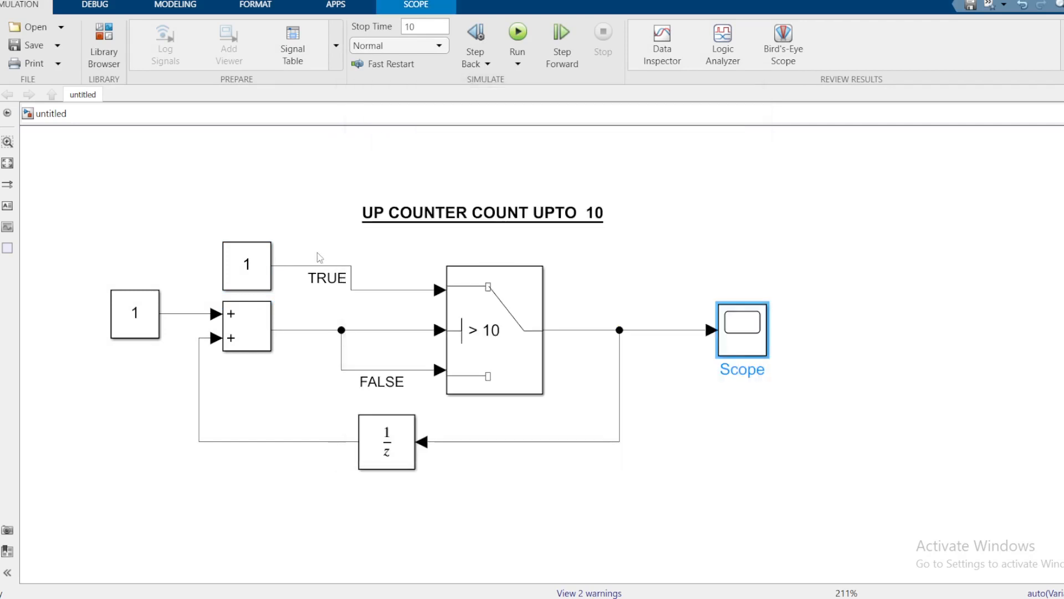
pyautogui.doubleClick(247, 266)
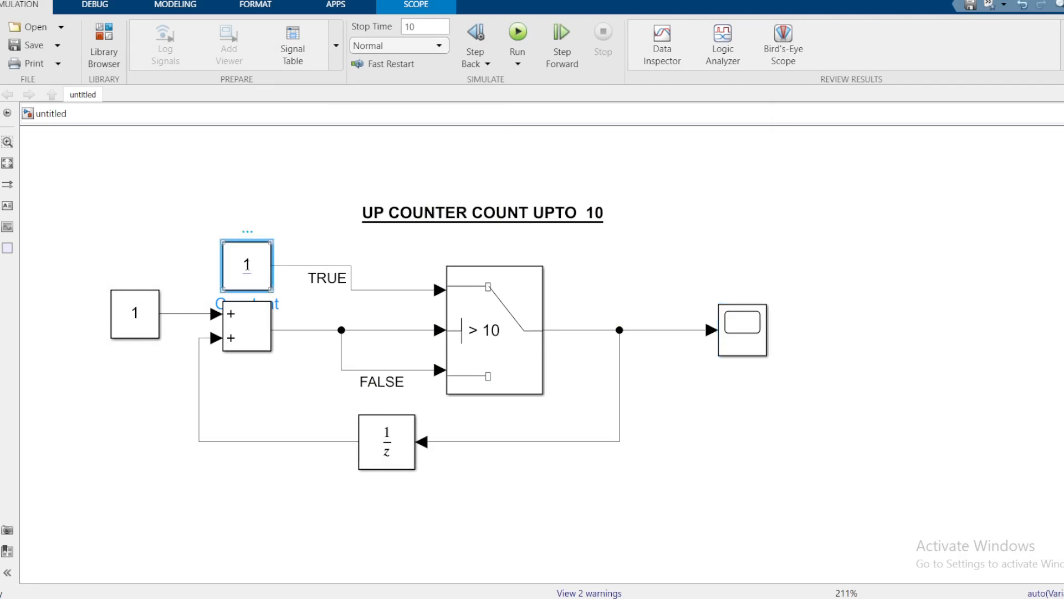
pyautogui.write('0')
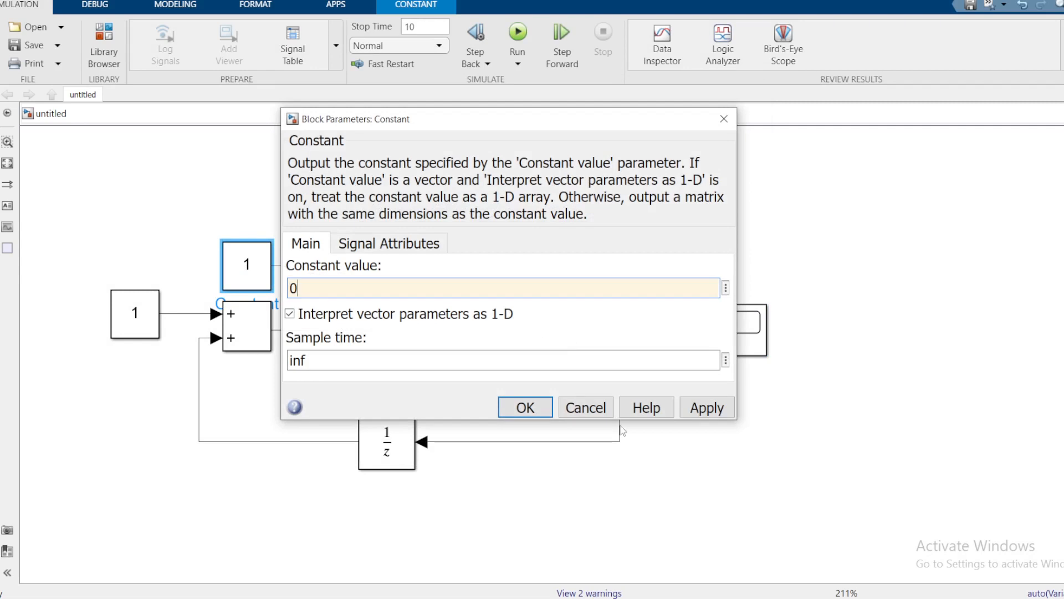
pyautogui.click(526, 408)
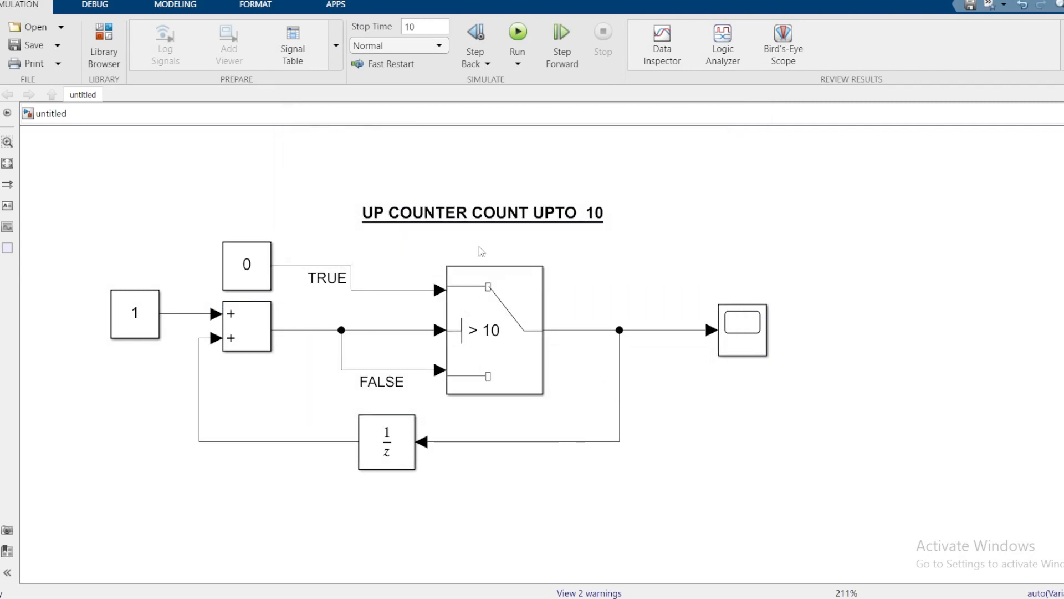
# Duplicate the title below the up counter diagram and change the copy's text to "DOWN COUNTER COUNT FROM 10".
pyautogui.moveTo(523, 345); pyautogui.dragTo(577, 280)
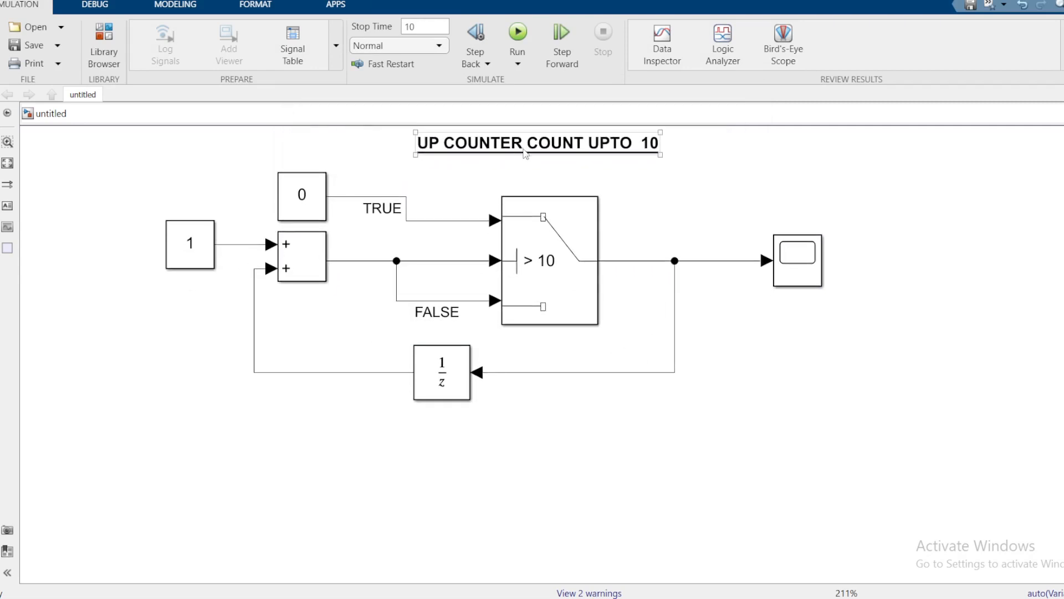
pyautogui.moveTo(526, 145)
pyautogui.mouseDown()
pyautogui.moveTo(507, 304)
pyautogui.moveTo(499, 161)
pyautogui.moveTo(467, 451)
pyautogui.mouseUp()
pyautogui.doubleClick(380, 453)
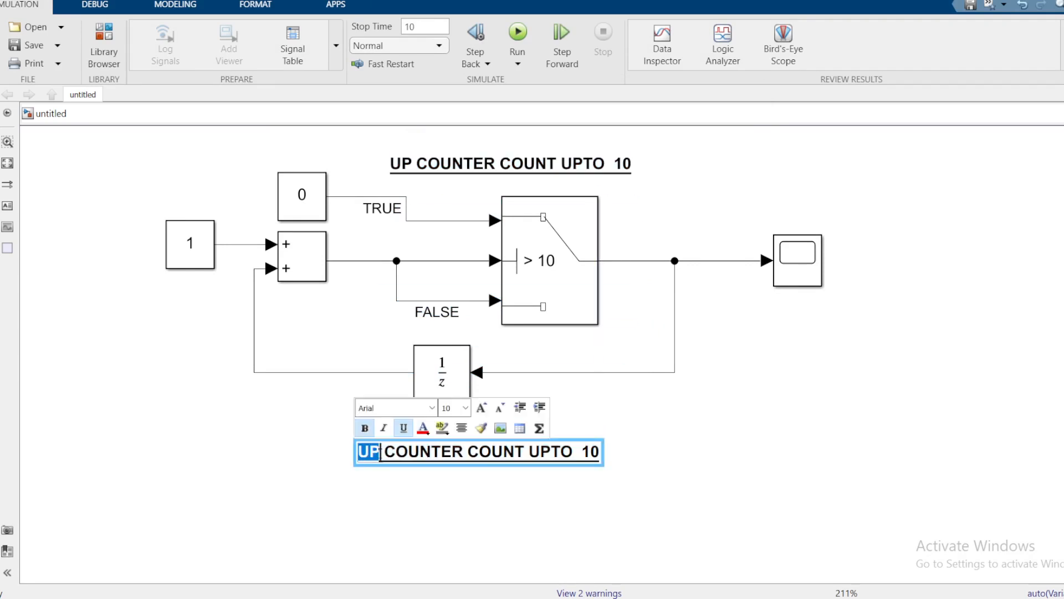
pyautogui.write('DOWN')
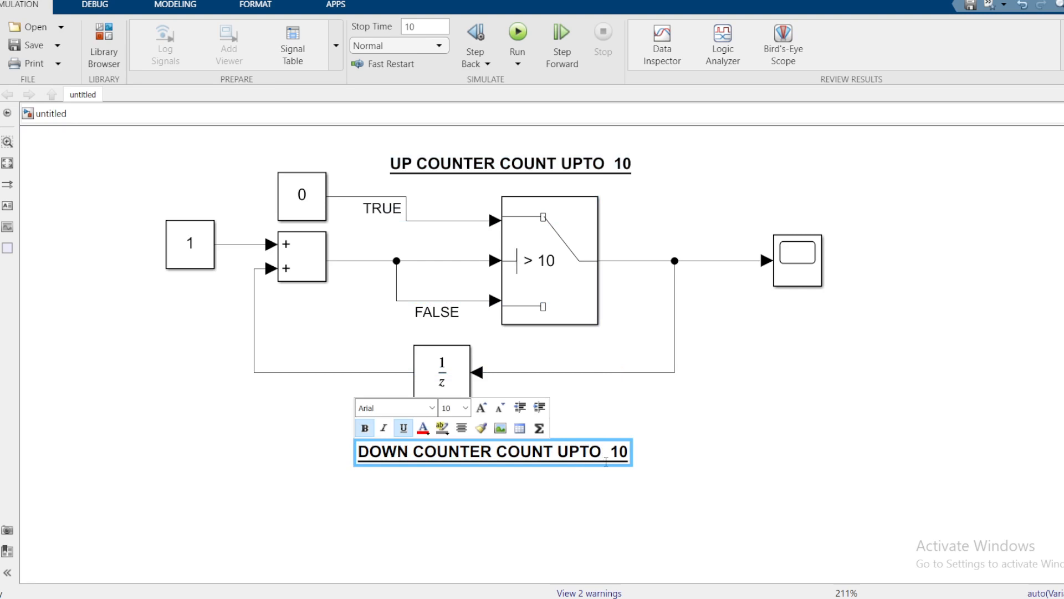
pyautogui.press('BackSpace')
pyautogui.press('BackSpace')
pyautogui.press('BackSpace')
pyautogui.press('BackSpace')
pyautogui.write('FROM')
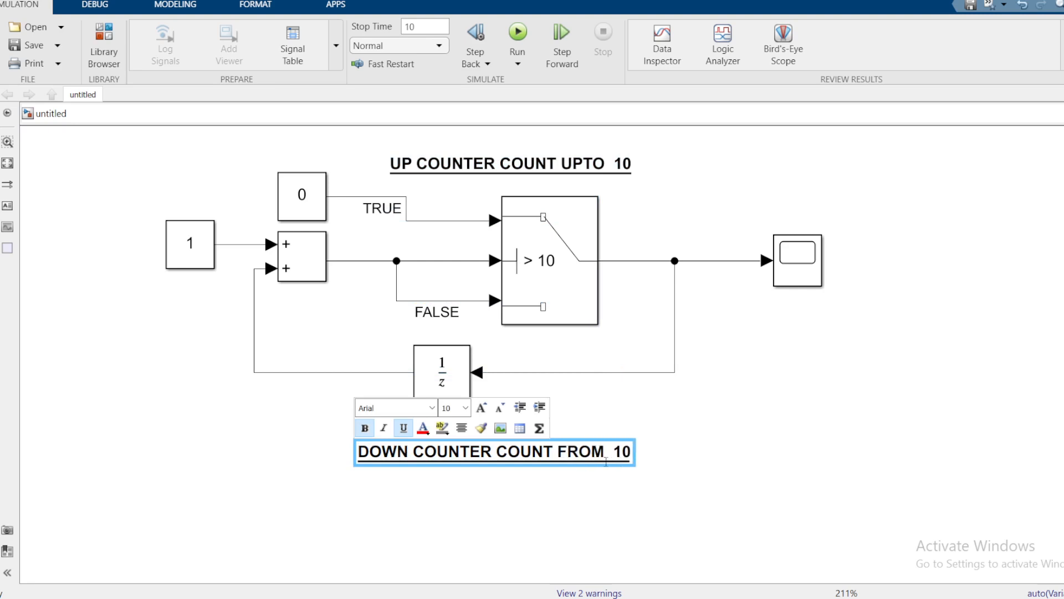
pyautogui.click(688, 459)
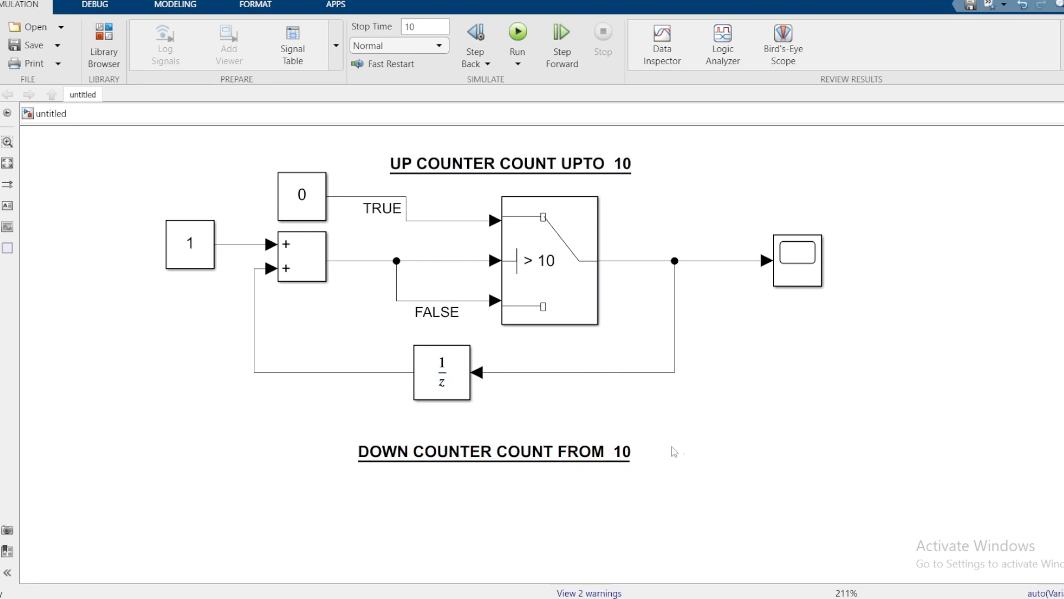
# Duplicate the up counter's Switch block beneath the DOWN COUNTER COUNT FROM 10 title.
pyautogui.scroll(-3, 687, 431)
pyautogui.moveTo(535, 227); pyautogui.dragTo(529, 516)
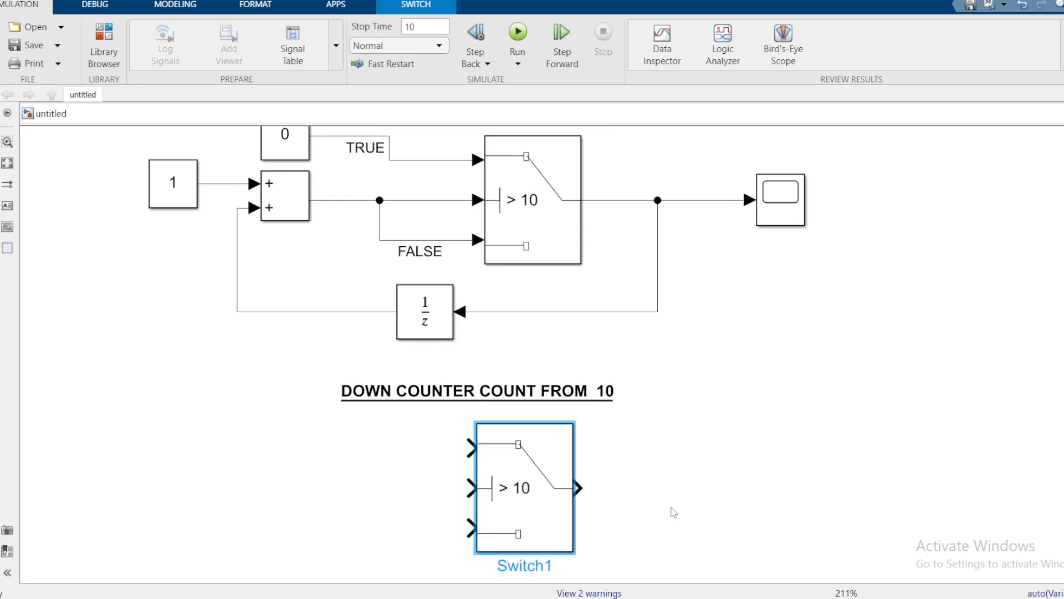
pyautogui.click(659, 478)
pyautogui.scroll(-3, 684, 434)
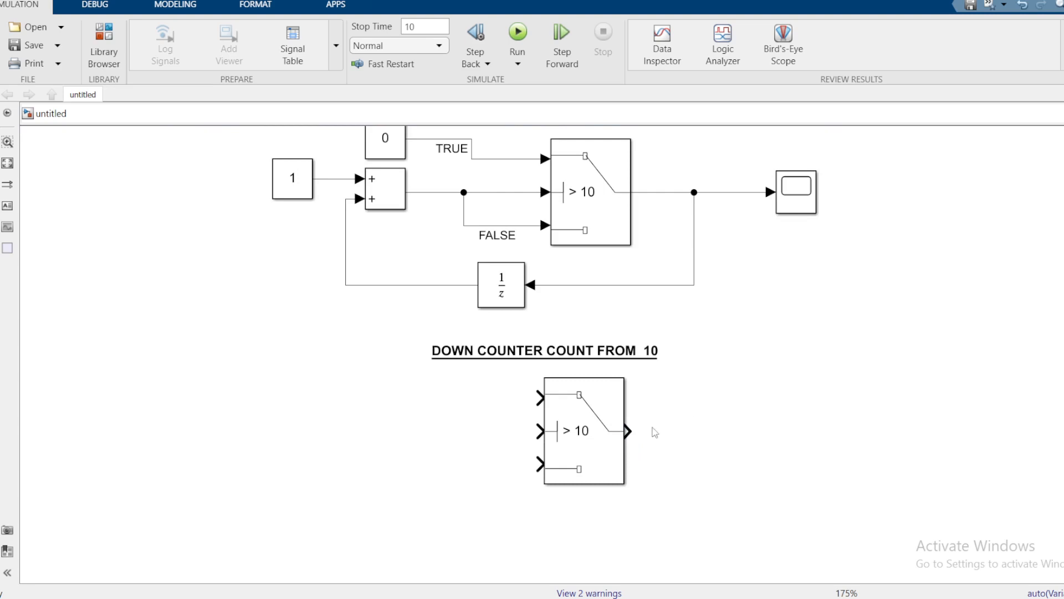
# Duplicate the up counter's Add and Scope blocks on either side of the copied Switch, Add before it and Scope after it.
pyautogui.moveTo(385, 188); pyautogui.dragTo(383, 433)
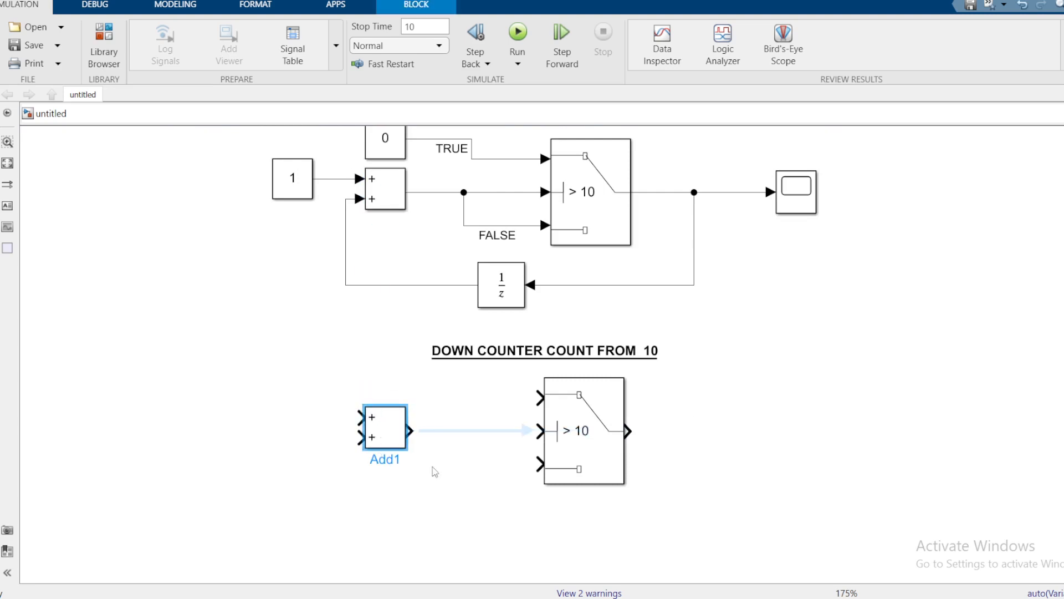
pyautogui.click(444, 486)
pyautogui.moveTo(805, 189); pyautogui.dragTo(816, 430)
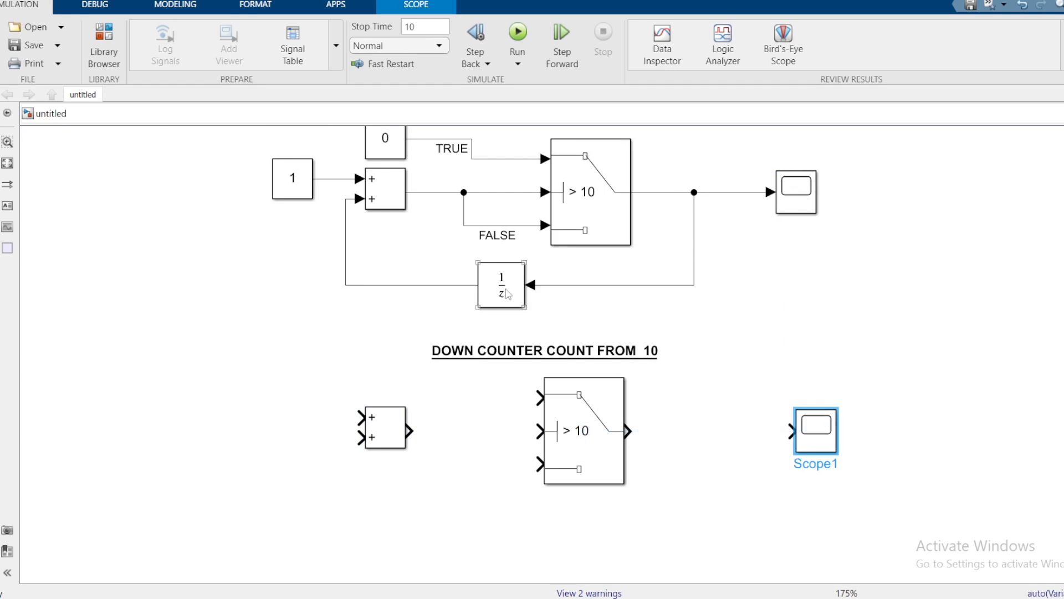
# Duplicate the up counter's Constant block with value 1 ahead of the copied Add block.
pyautogui.moveTo(510, 293); pyautogui.dragTo(480, 528)
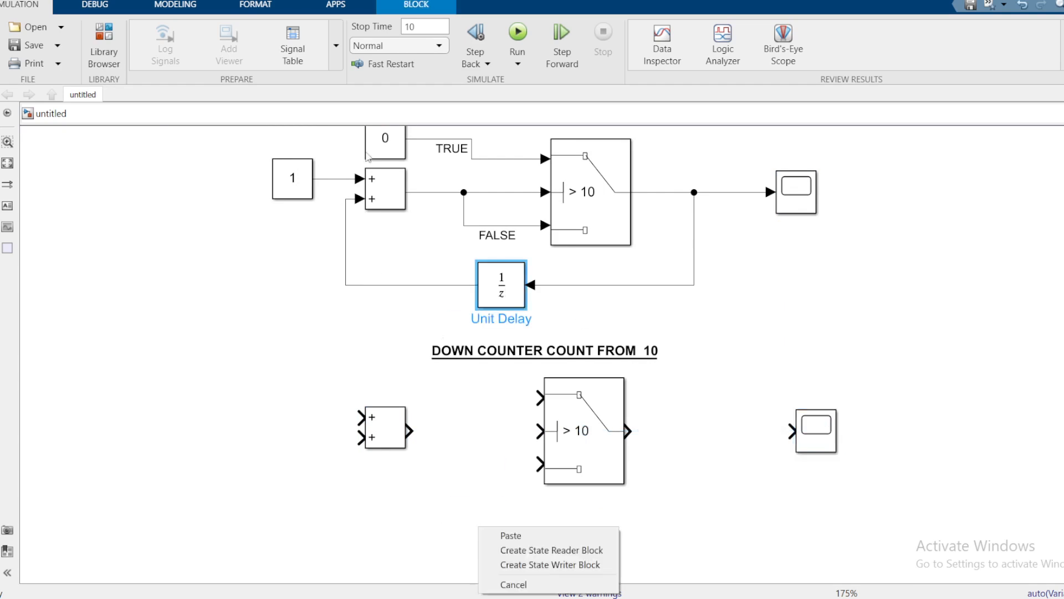
pyautogui.moveTo(286, 180); pyautogui.dragTo(258, 408)
pyautogui.click(353, 470)
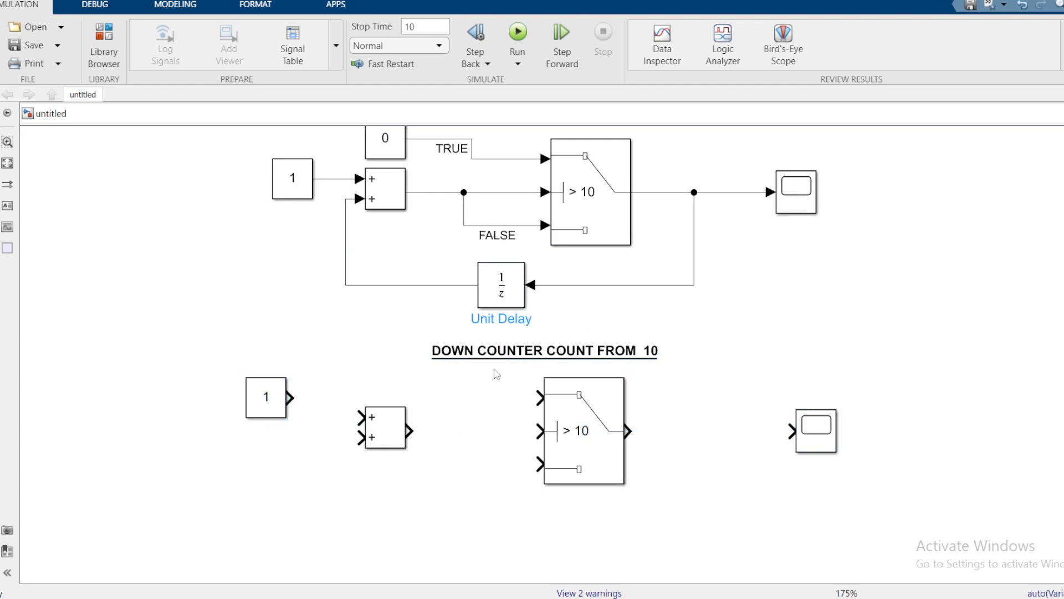
pyautogui.click(489, 359)
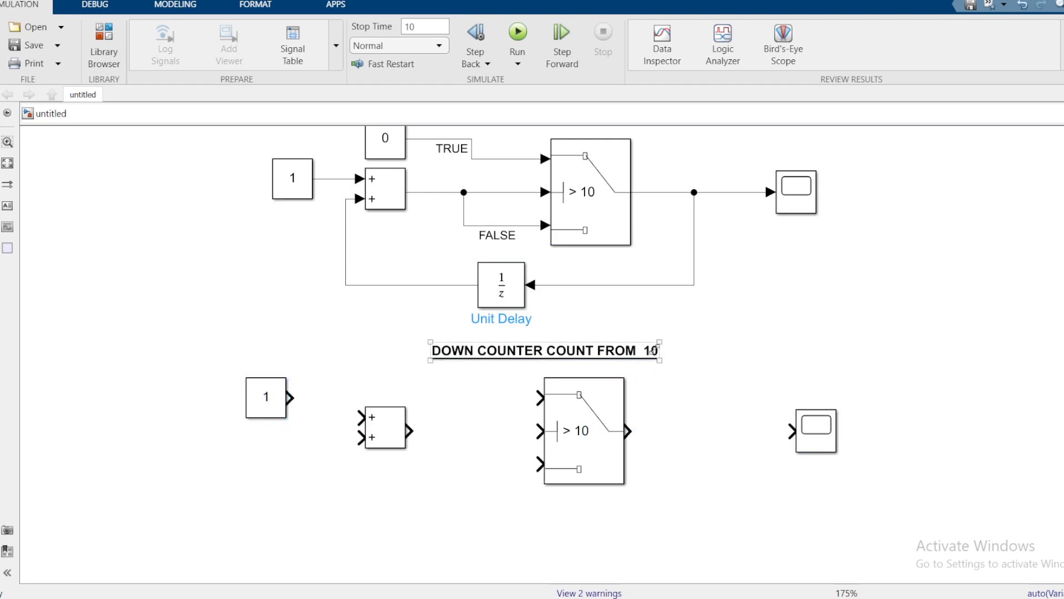
pyautogui.click(665, 372)
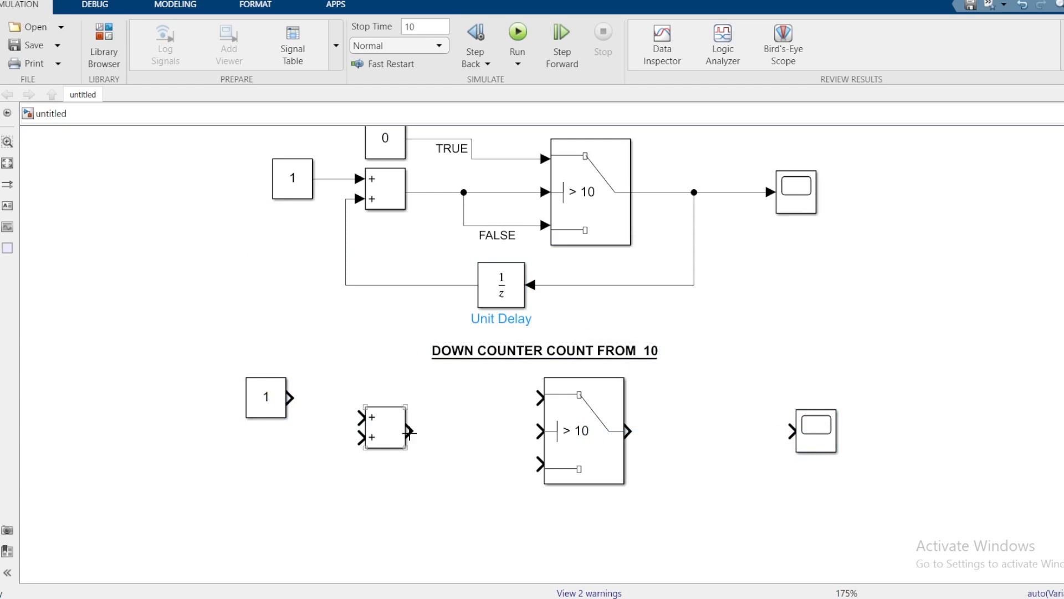
# Connect the copied Add block to the Switch's middle input, and wire the copied Constant to the Add block's first input.
pyautogui.moveTo(411, 430); pyautogui.dragTo(541, 430)
pyautogui.moveTo(391, 436); pyautogui.dragTo(405, 438)
pyautogui.click(275, 427)
pyautogui.moveTo(275, 428)
pyautogui.mouseDown()
pyautogui.moveTo(275, 448)
pyautogui.moveTo(321, 422)
pyautogui.moveTo(394, 431)
pyautogui.mouseUp()
# Set the copied Add block's list of signs to "-+" so that the Constant is subtracted.
pyautogui.doubleClick(393, 431)
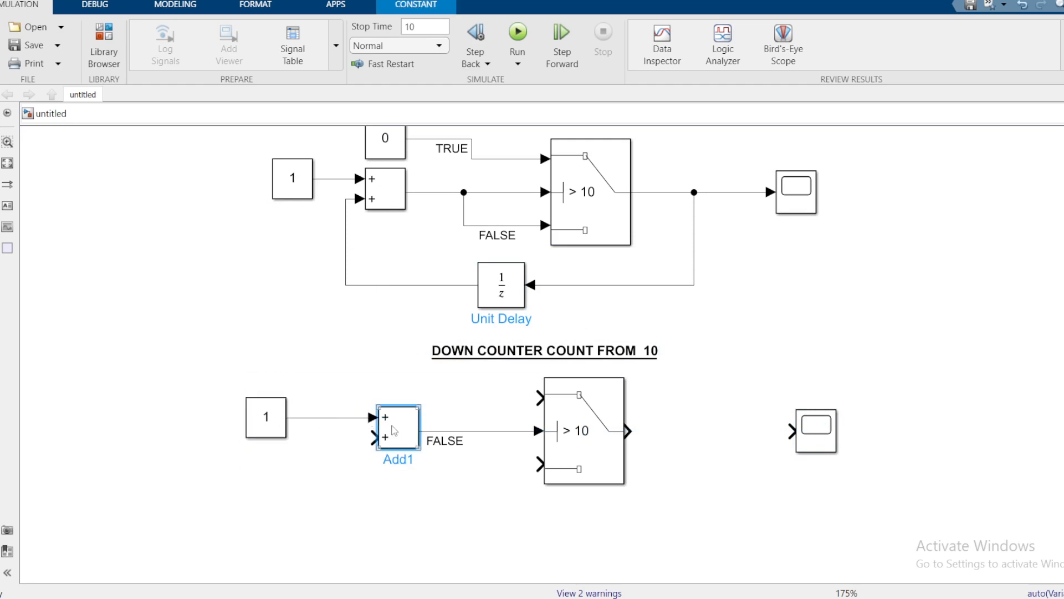
pyautogui.doubleClick(446, 408)
pyautogui.click(445, 408)
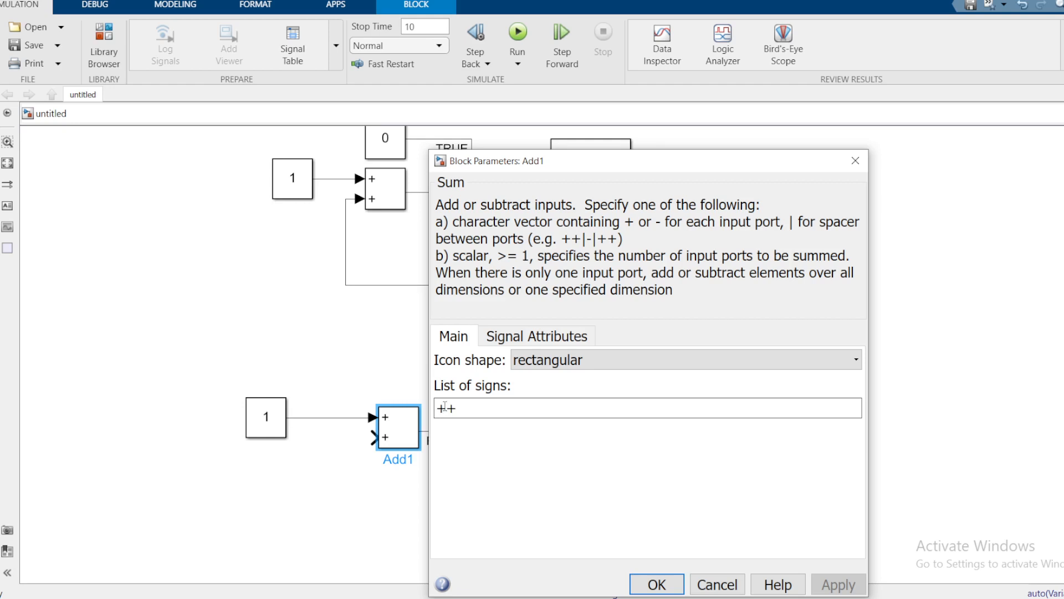
pyautogui.press('BackSpace')
pyautogui.write('-')
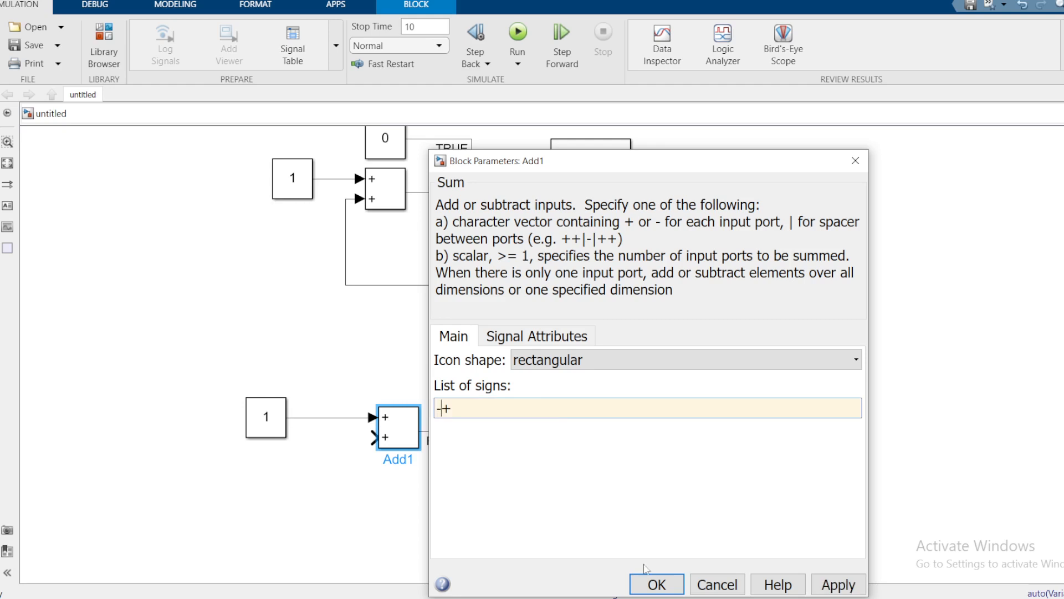
pyautogui.click(654, 584)
pyautogui.click(327, 521)
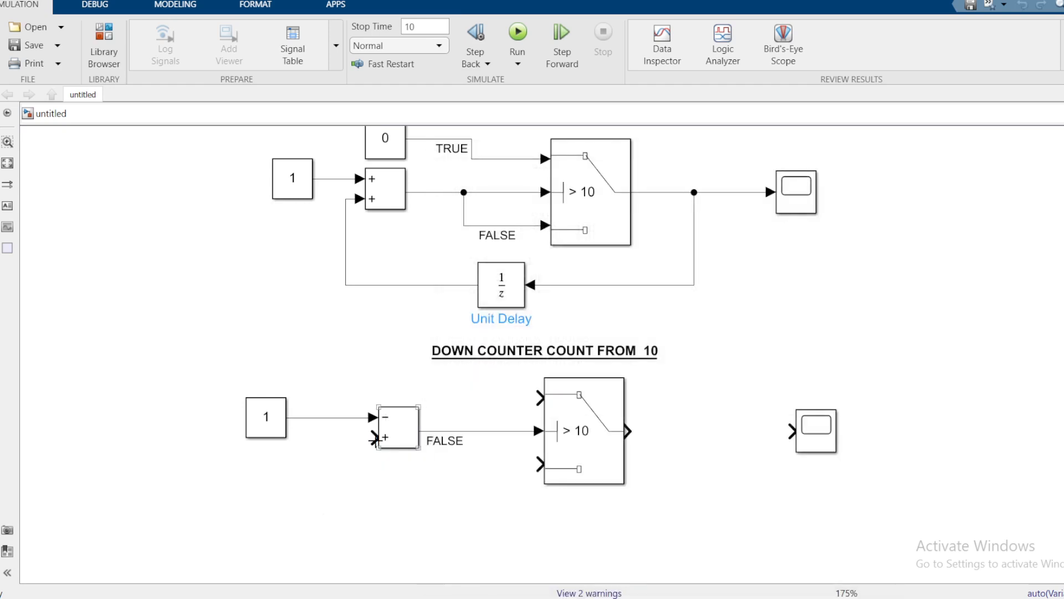
# Draw a line out of the copied Add block's second input and duplicate the Unit Delay block below the copied Switch.
pyautogui.moveTo(372, 437); pyautogui.dragTo(407, 537)
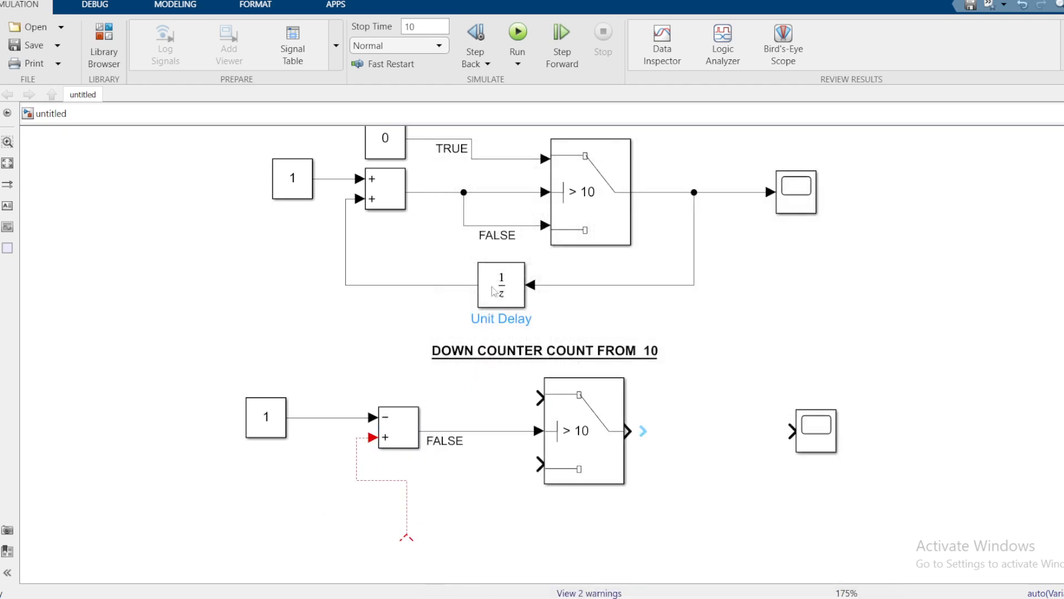
pyautogui.moveTo(503, 289); pyautogui.dragTo(503, 540)
pyautogui.click(543, 508)
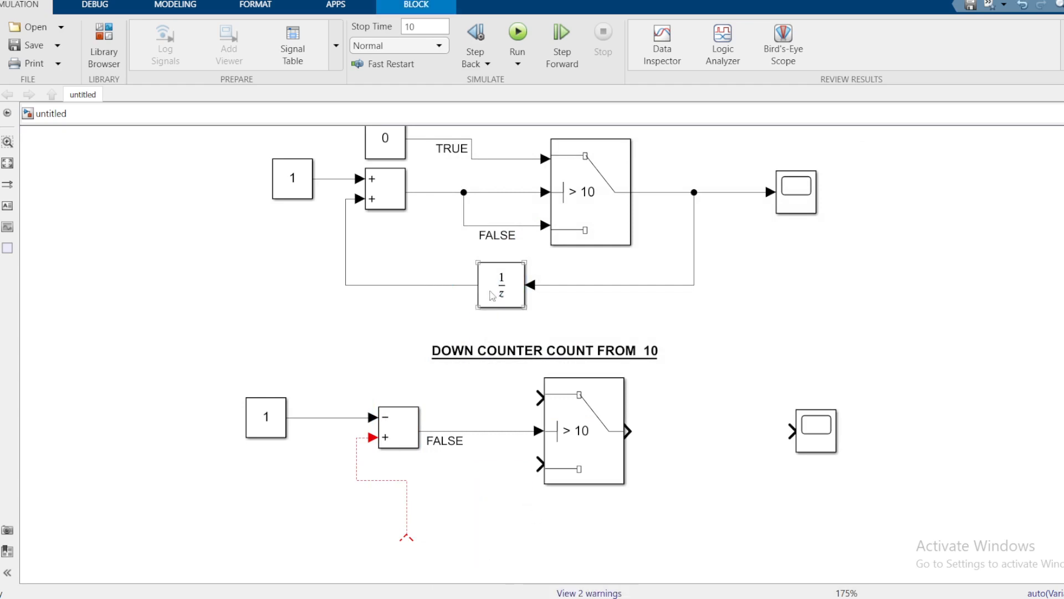
pyautogui.moveTo(491, 289); pyautogui.dragTo(491, 521)
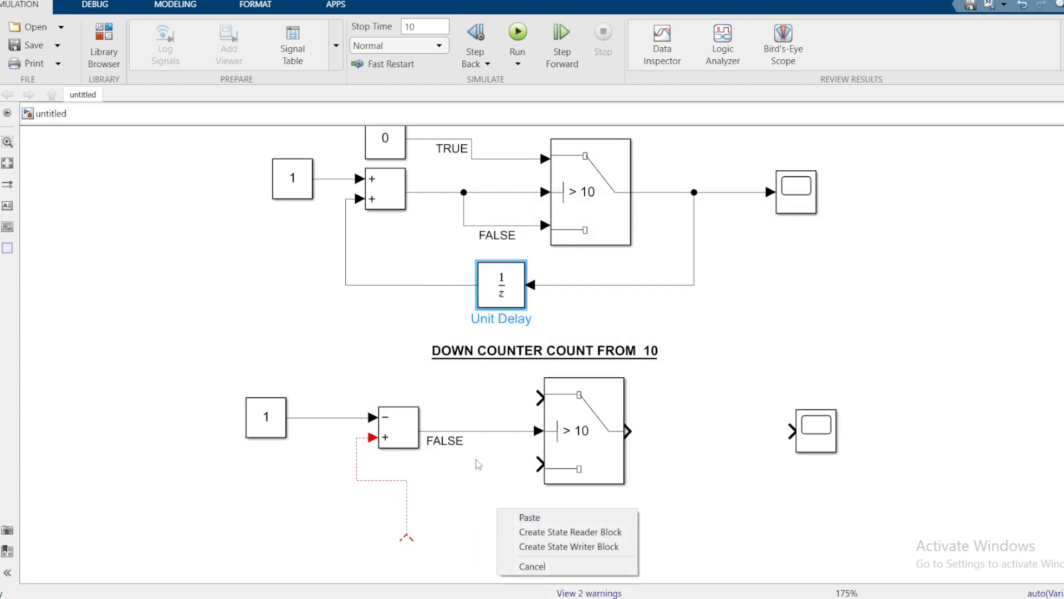
pyautogui.click(527, 517)
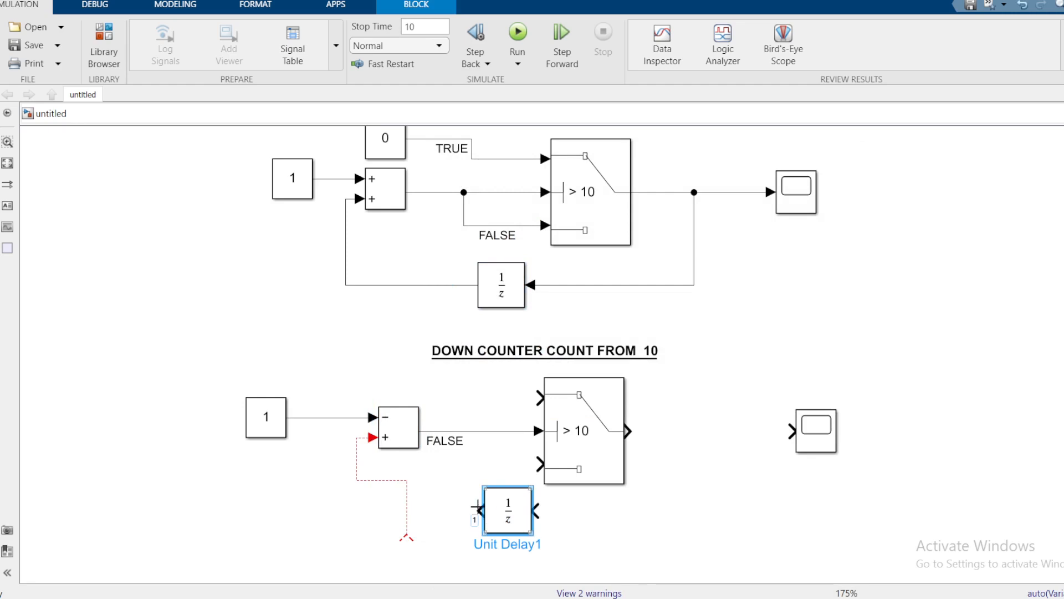
# Connect the copied Unit Delay's output to the Add block's plus input and move the Unit Delay lower beneath the Switch.
pyautogui.moveTo(478, 507)
pyautogui.mouseDown()
pyautogui.moveTo(409, 541)
pyautogui.moveTo(404, 527)
pyautogui.moveTo(408, 546)
pyautogui.moveTo(432, 533)
pyautogui.moveTo(347, 451)
pyautogui.moveTo(376, 434)
pyautogui.mouseUp()
pyautogui.press('Delete')
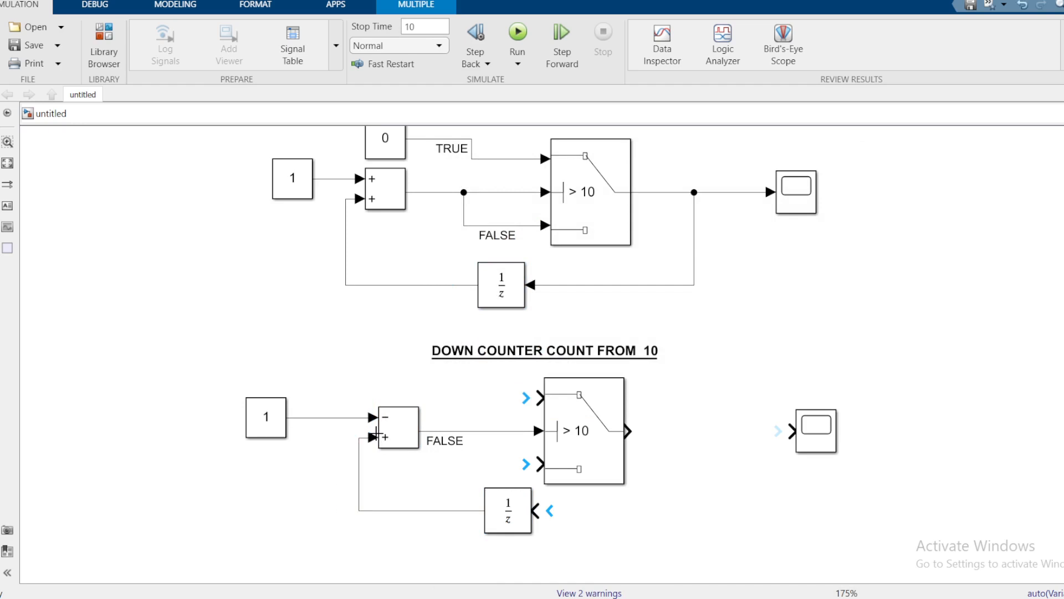
pyautogui.click(583, 512)
pyautogui.scroll(-5, 615, 513)
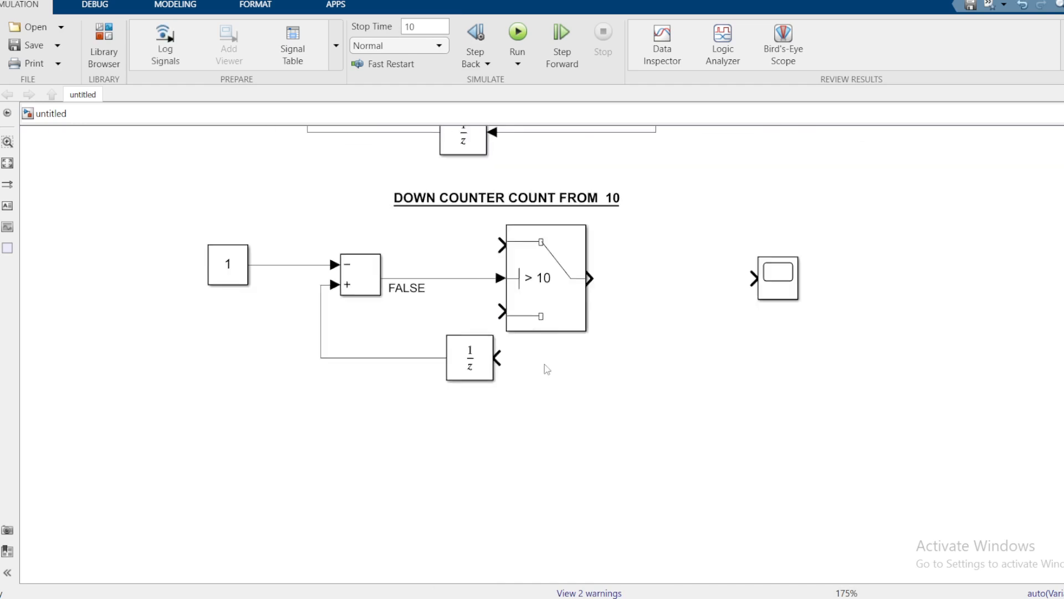
pyautogui.moveTo(463, 333); pyautogui.dragTo(449, 392)
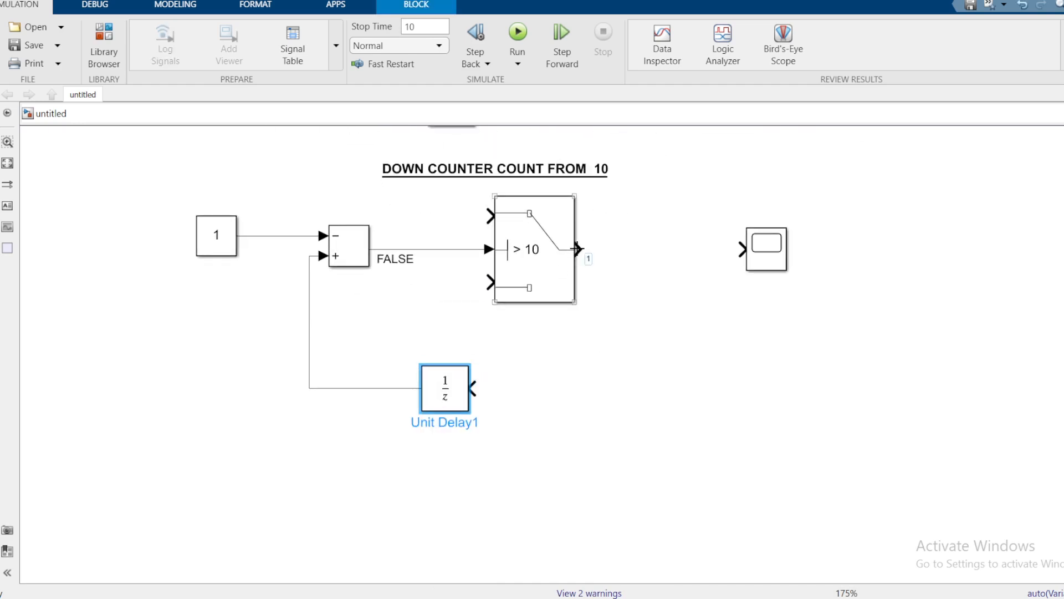
# Connect the down counter's Switch output to its Scope and branch that signal to the Unit Delay's input.
pyautogui.moveTo(576, 249); pyautogui.dragTo(741, 248)
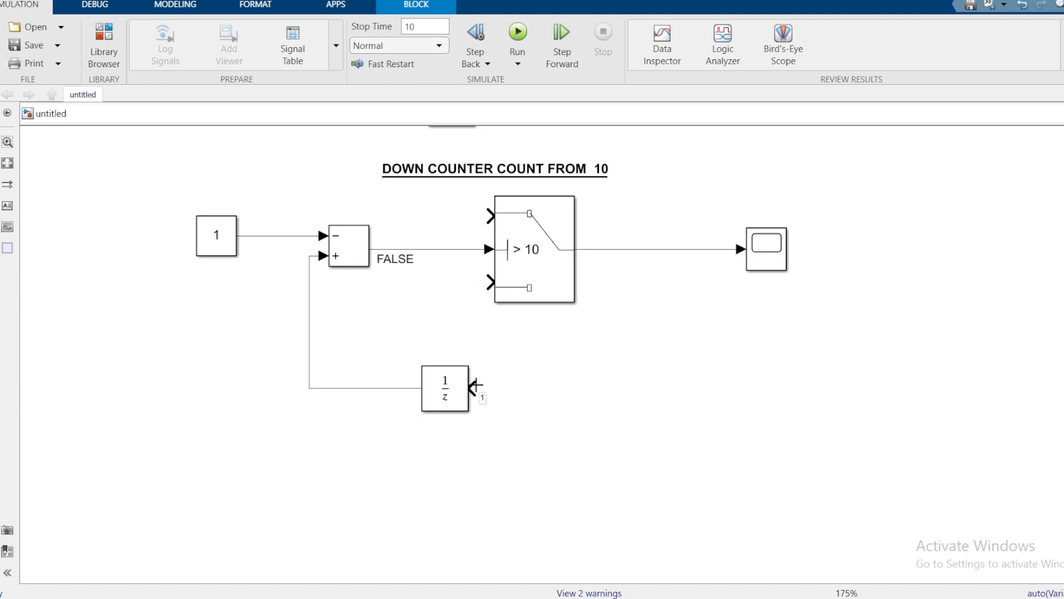
pyautogui.moveTo(477, 385); pyautogui.dragTo(713, 304)
pyautogui.click(624, 359)
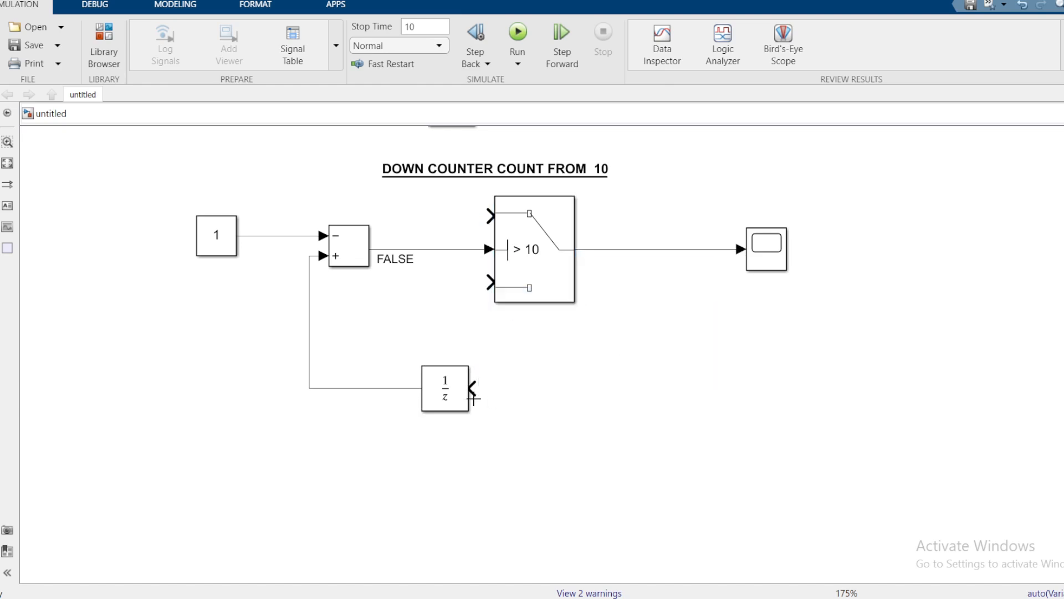
pyautogui.moveTo(475, 388); pyautogui.dragTo(687, 249)
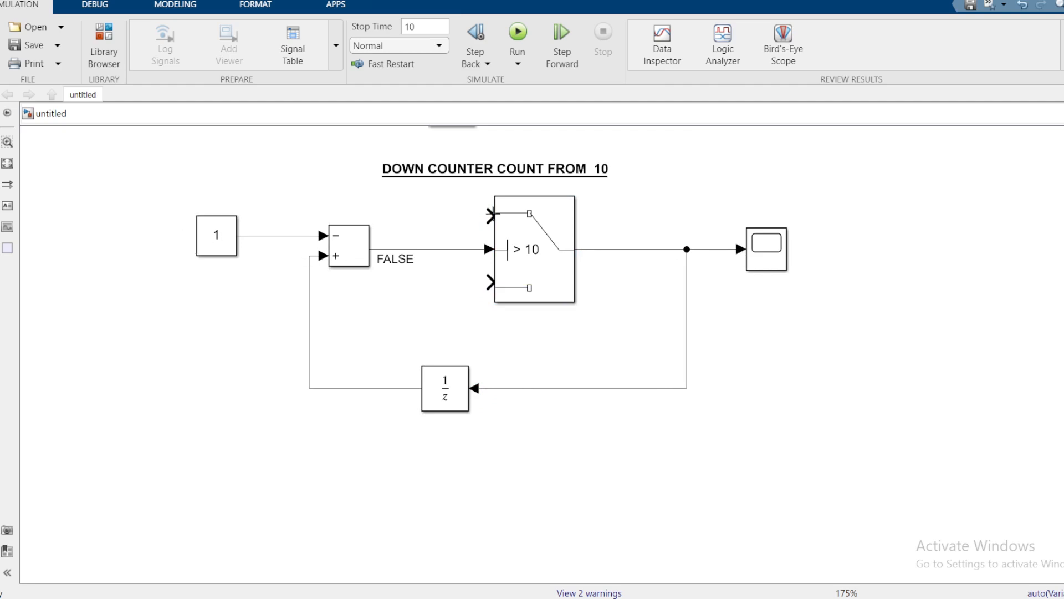
# Draw open signal lines out from the down counter Switch's first and third inputs.
pyautogui.moveTo(491, 213); pyautogui.dragTo(403, 215)
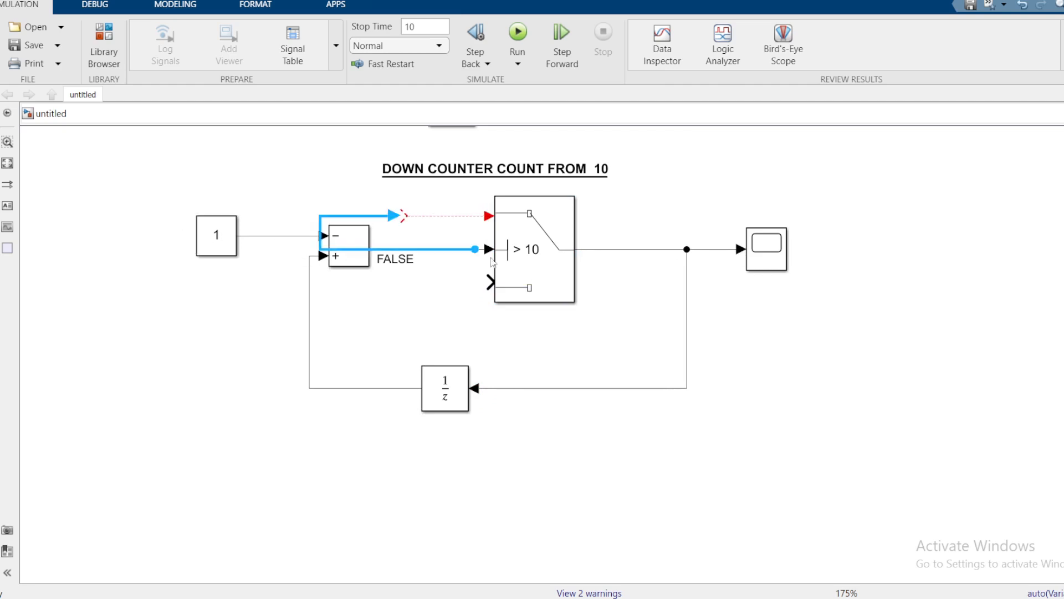
pyautogui.moveTo(490, 281); pyautogui.dragTo(436, 283)
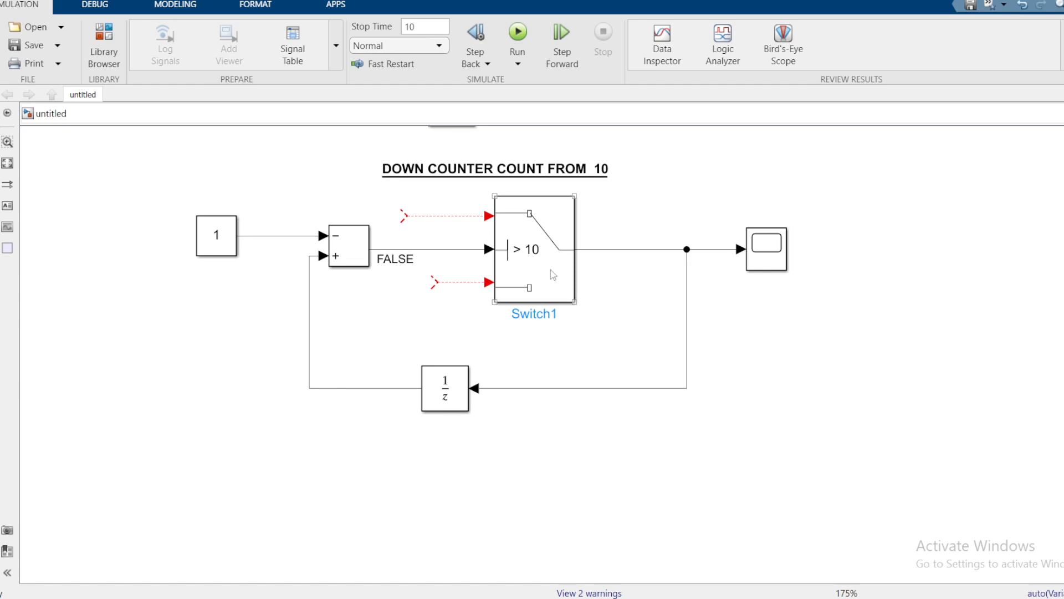
pyautogui.click(588, 324)
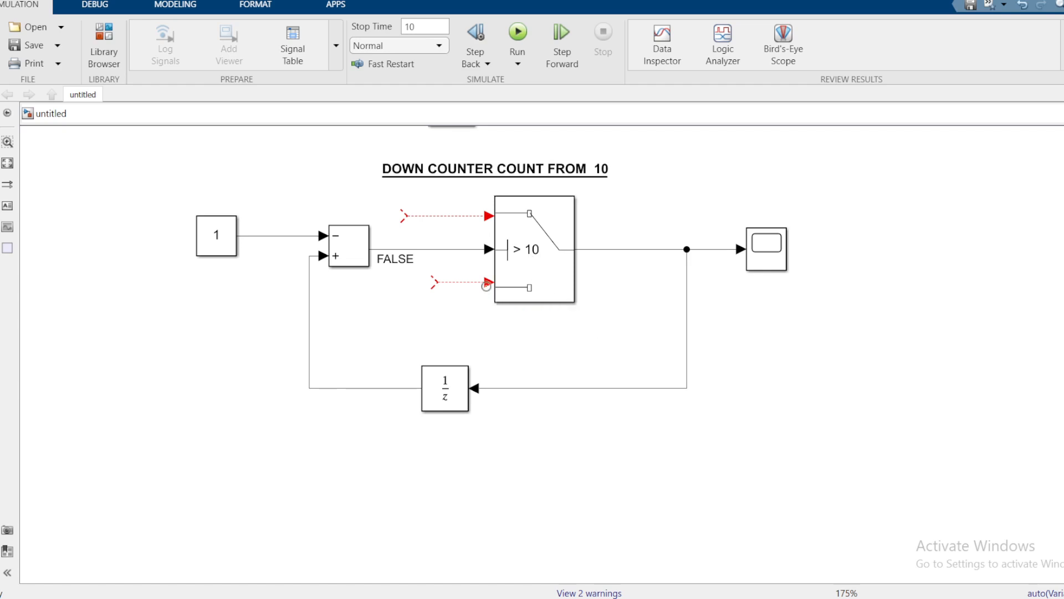
pyautogui.click(534, 257)
# Add a text annotation "-1" and place it just above the down counter's Add block.
pyautogui.doubleClick(351, 216)
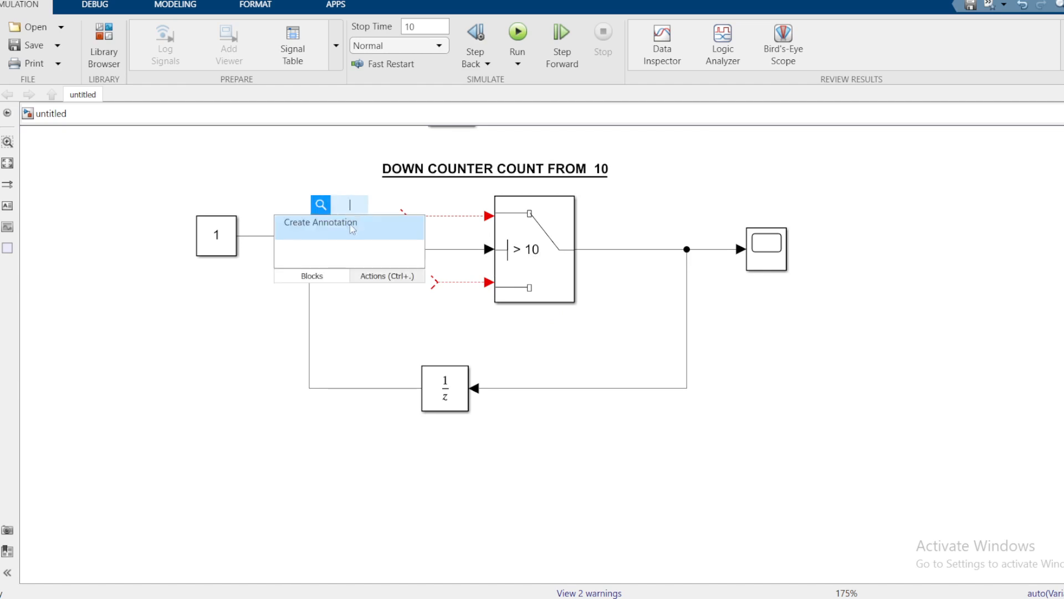
pyautogui.click(350, 224)
pyautogui.write('-1')
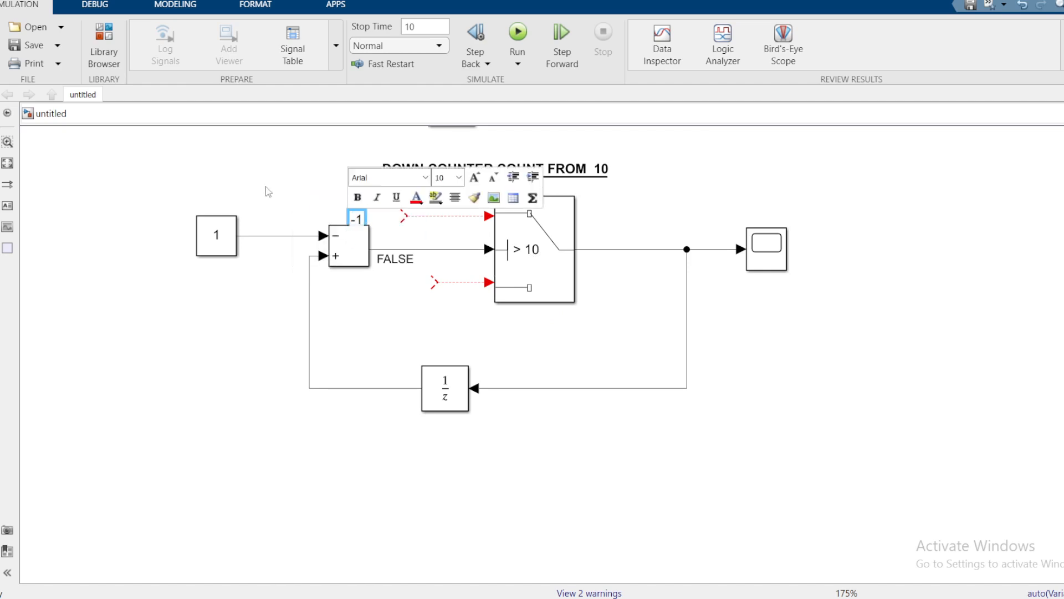
pyautogui.click(266, 189)
pyautogui.moveTo(359, 219); pyautogui.dragTo(353, 206)
pyautogui.click(239, 342)
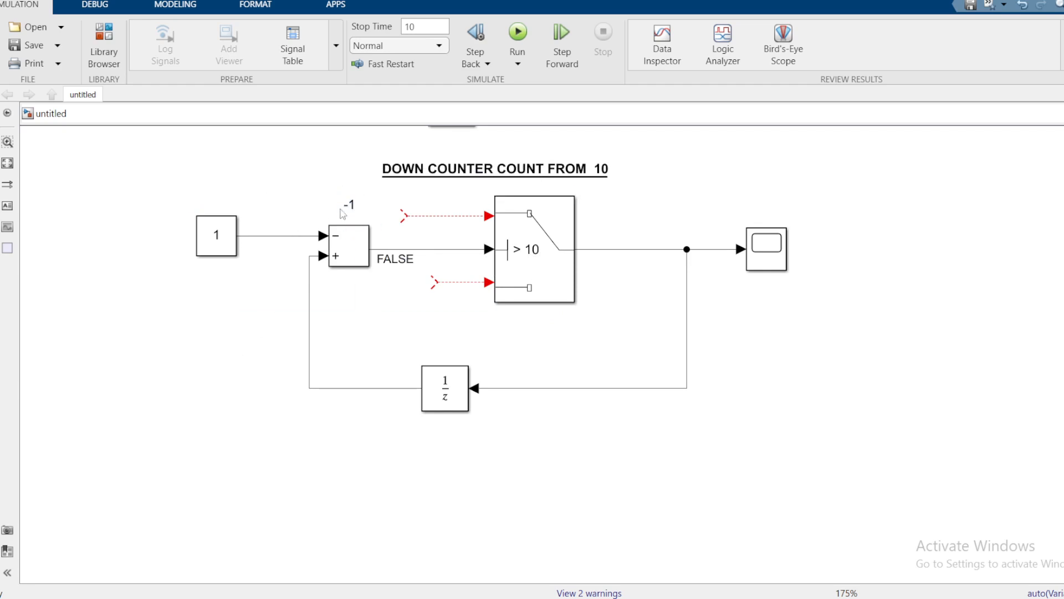
pyautogui.click(357, 206)
pyautogui.click(508, 261)
pyautogui.click(449, 311)
# Duplicate the down counter's Constant block below the Add block and set the copy's value to 10.
pyautogui.moveTo(231, 242); pyautogui.dragTo(397, 334)
pyautogui.click(383, 332)
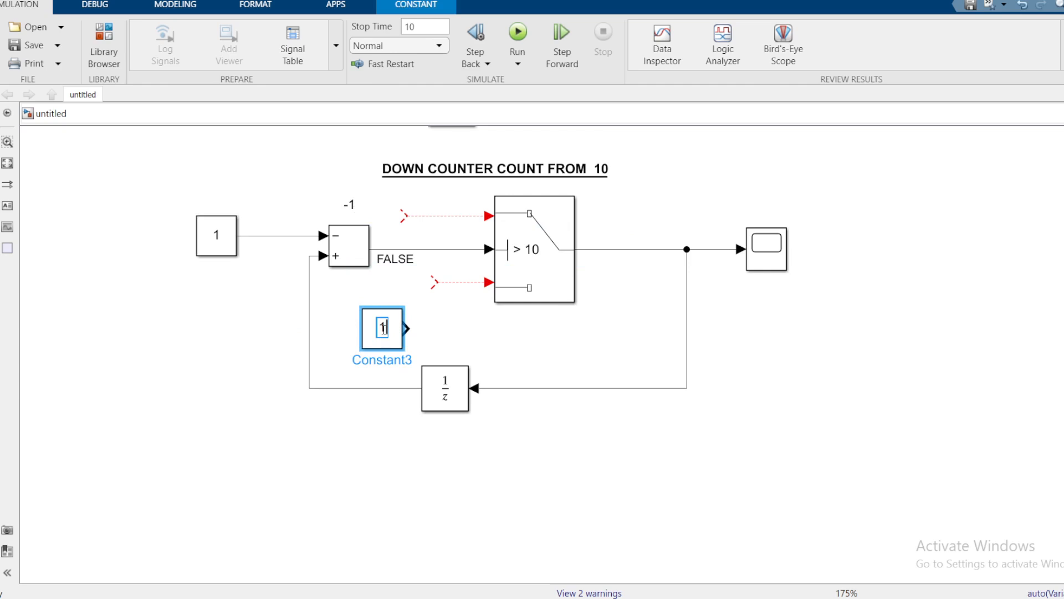
pyautogui.write('0')
pyautogui.click(584, 358)
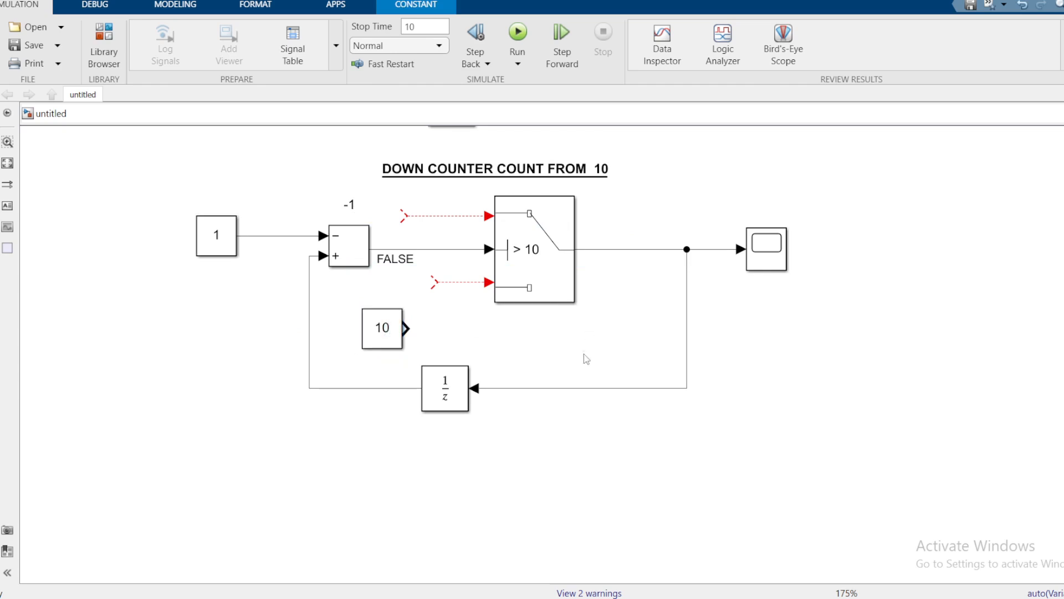
# Connect the Constant with value 10 to the third input of the down counter's Switch.
pyautogui.click(395, 343)
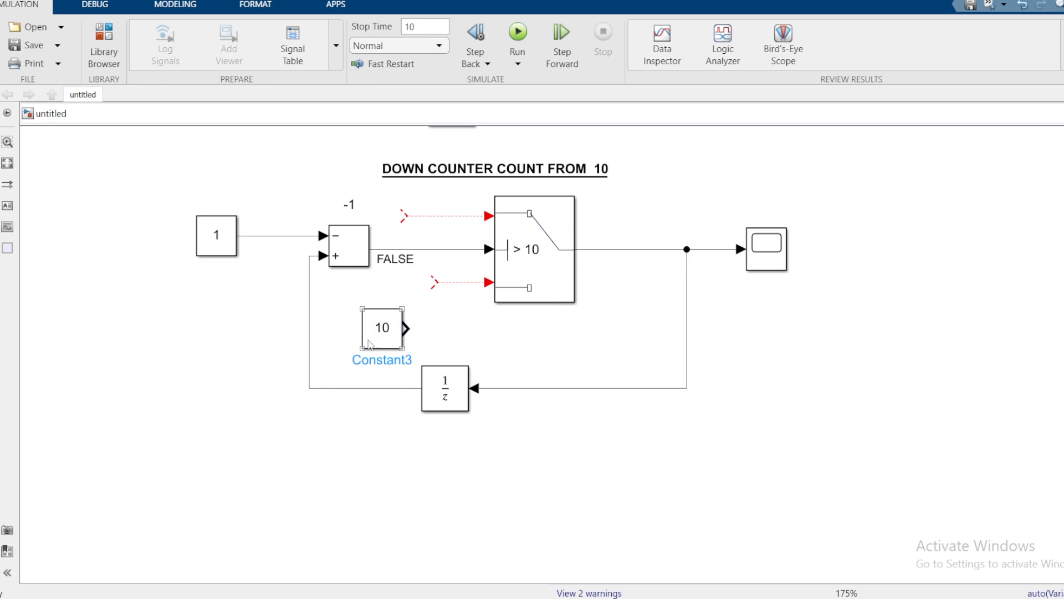
pyautogui.click(430, 298)
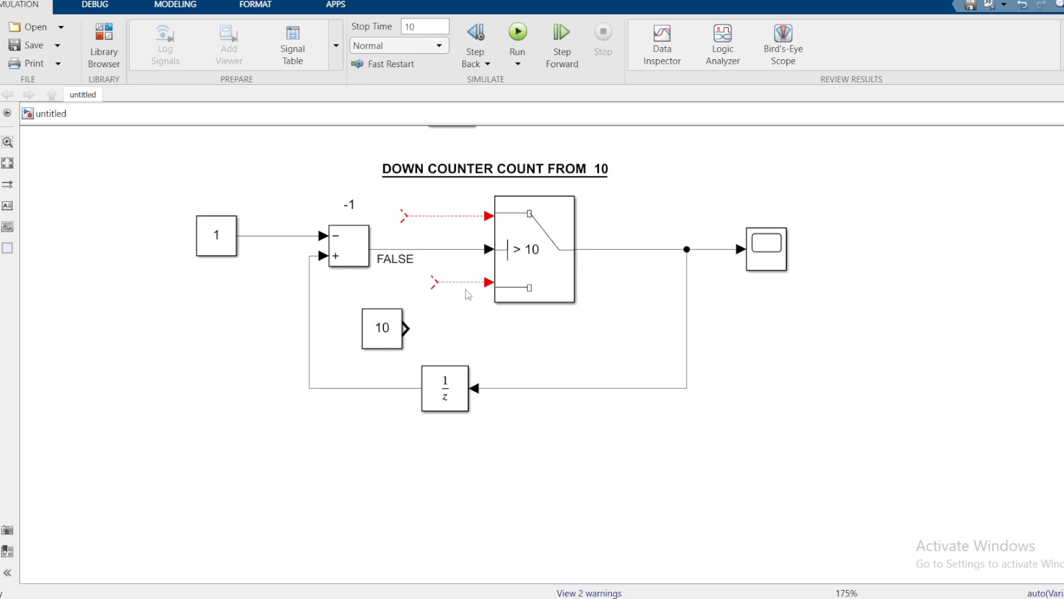
pyautogui.moveTo(410, 329); pyautogui.dragTo(489, 282)
pyautogui.click(372, 329)
pyautogui.click(382, 339)
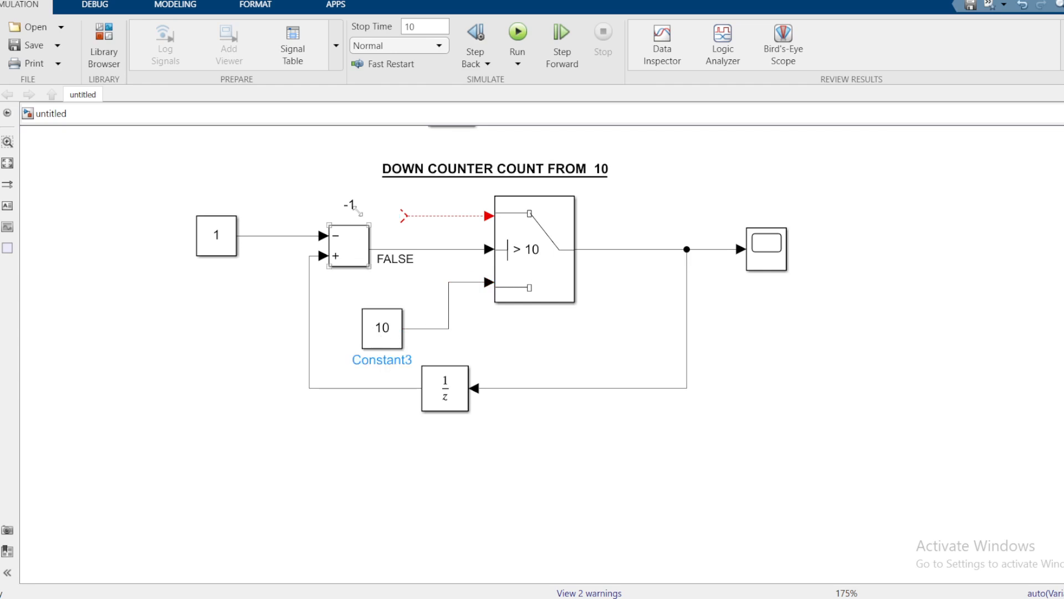
pyautogui.click(354, 210)
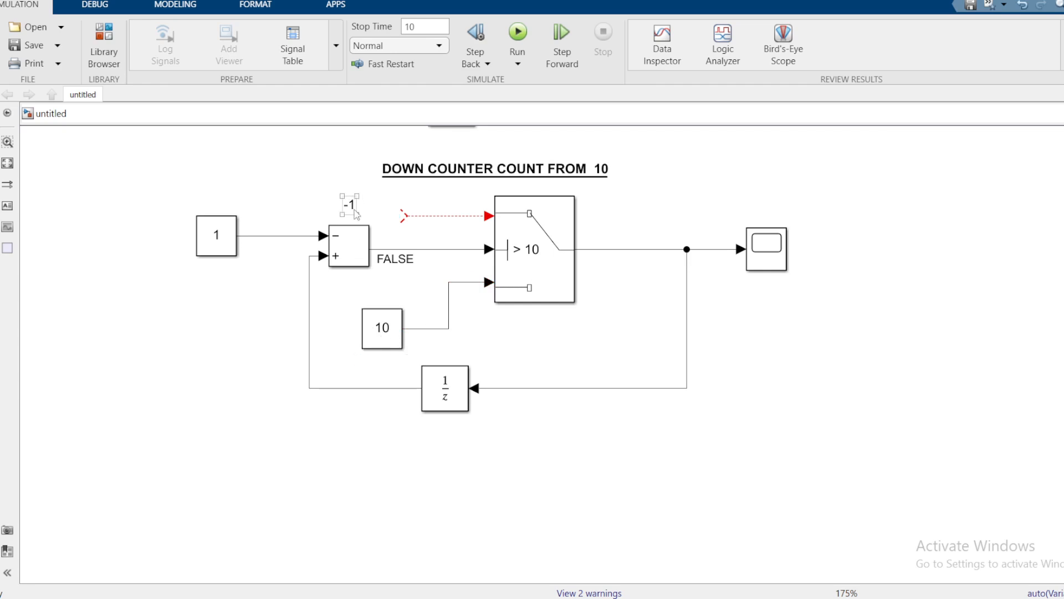
pyautogui.click(519, 260)
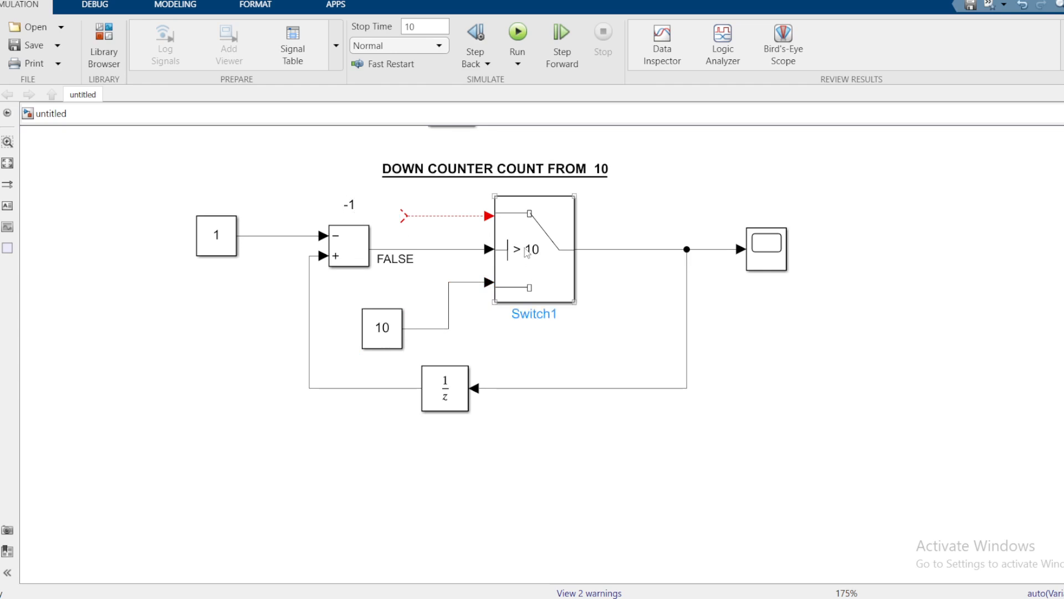
# Connect the open line at the down counter Switch's first input to the Add block's output signal.
pyautogui.click(381, 335)
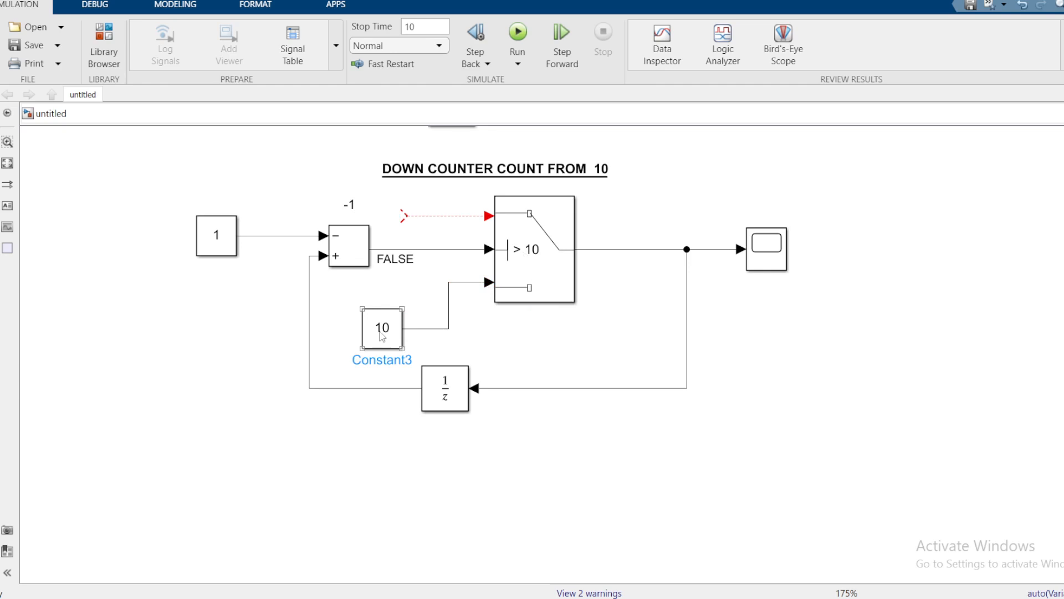
pyautogui.click(397, 294)
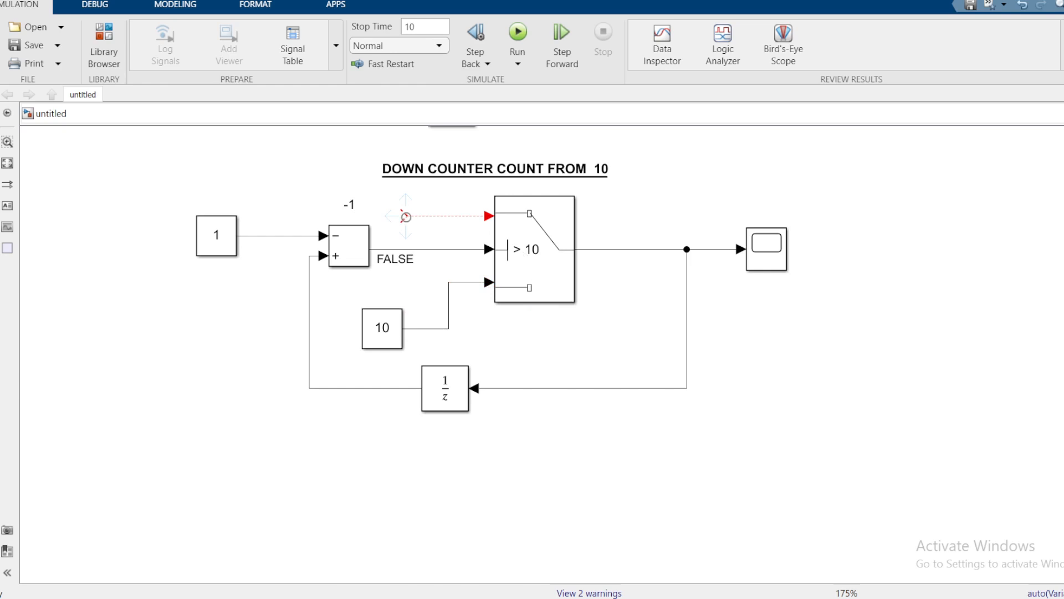
pyautogui.moveTo(406, 216); pyautogui.dragTo(422, 249)
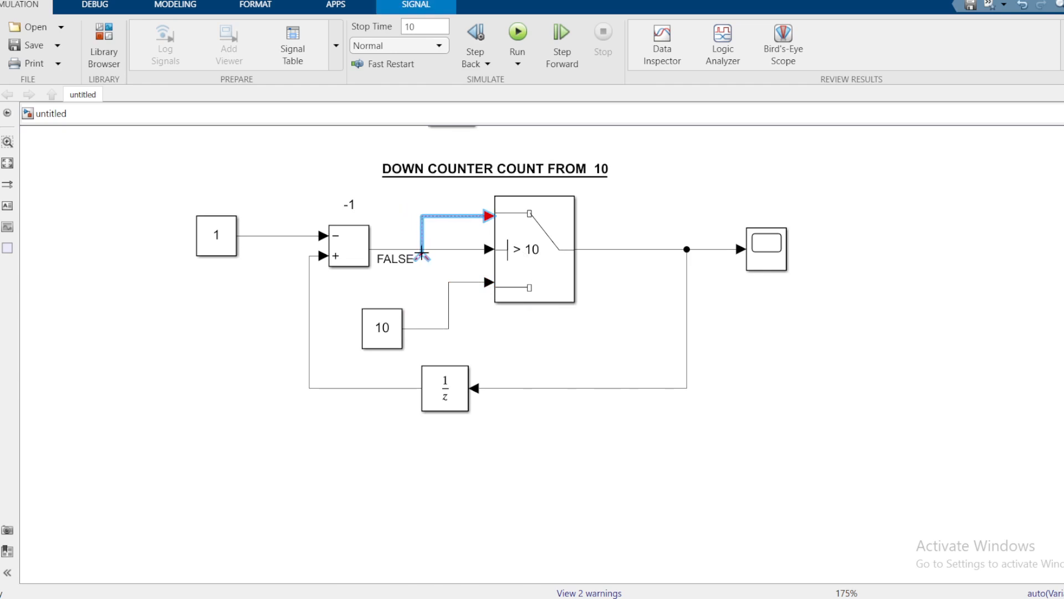
pyautogui.click(577, 338)
# Set the down counter Switch's criteria for passing the first input to u2 >= Threshold.
pyautogui.click(517, 256)
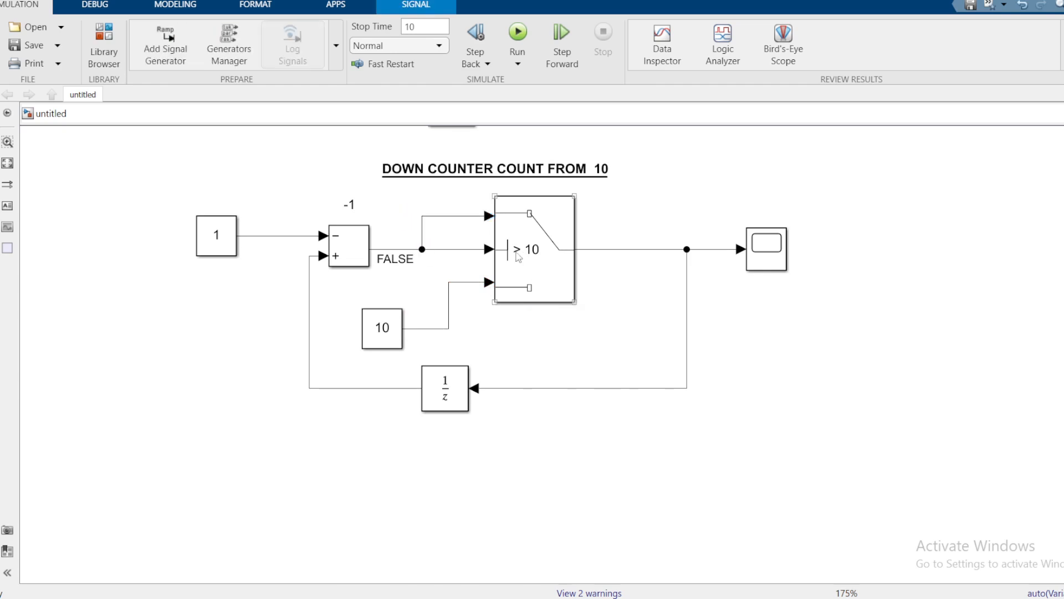
pyautogui.doubleClick(526, 254)
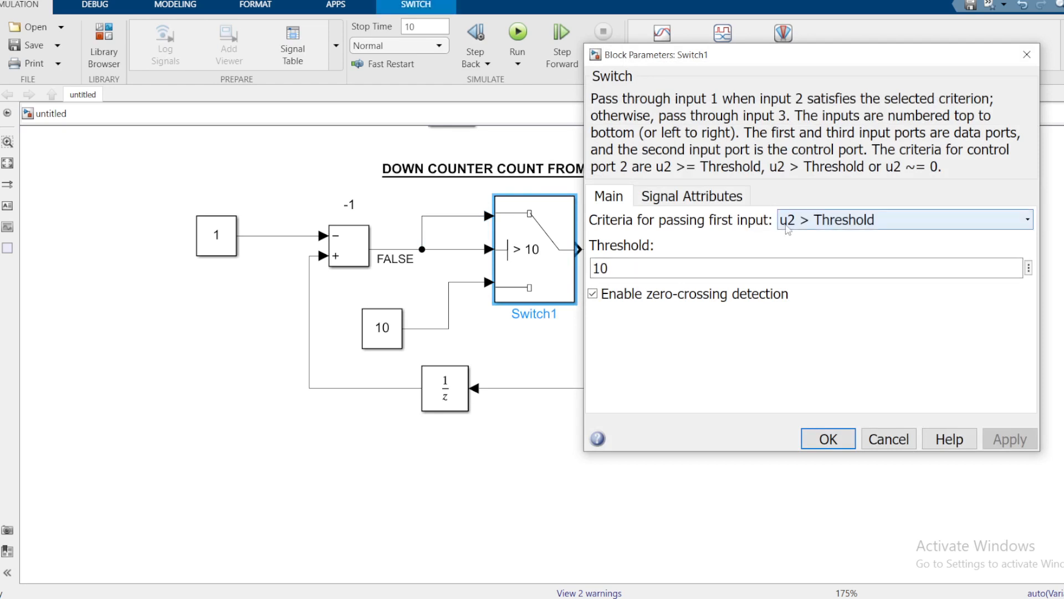
pyautogui.click(779, 224)
pyautogui.click(801, 240)
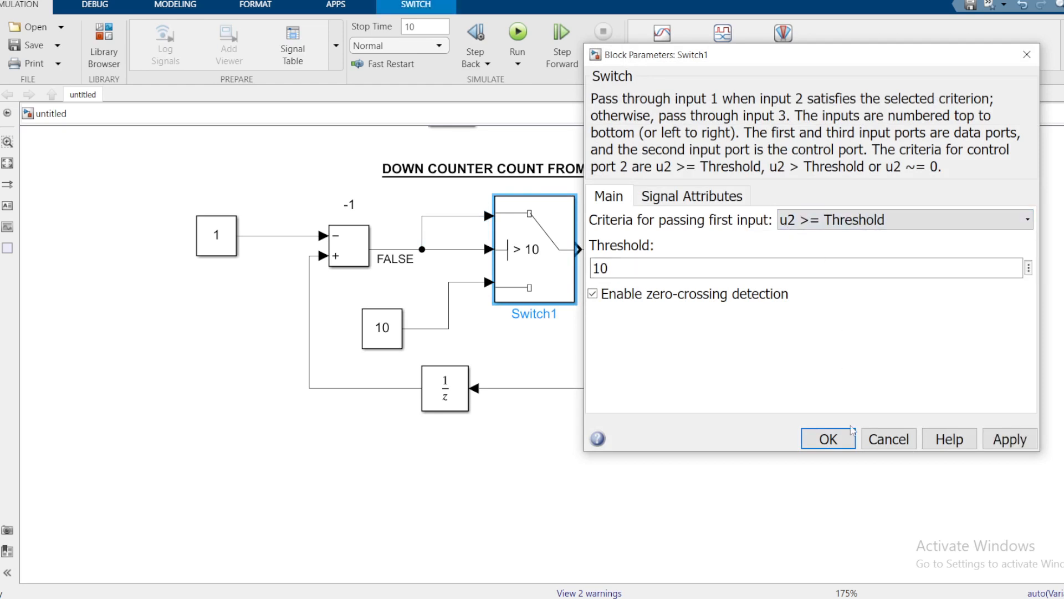
pyautogui.click(828, 439)
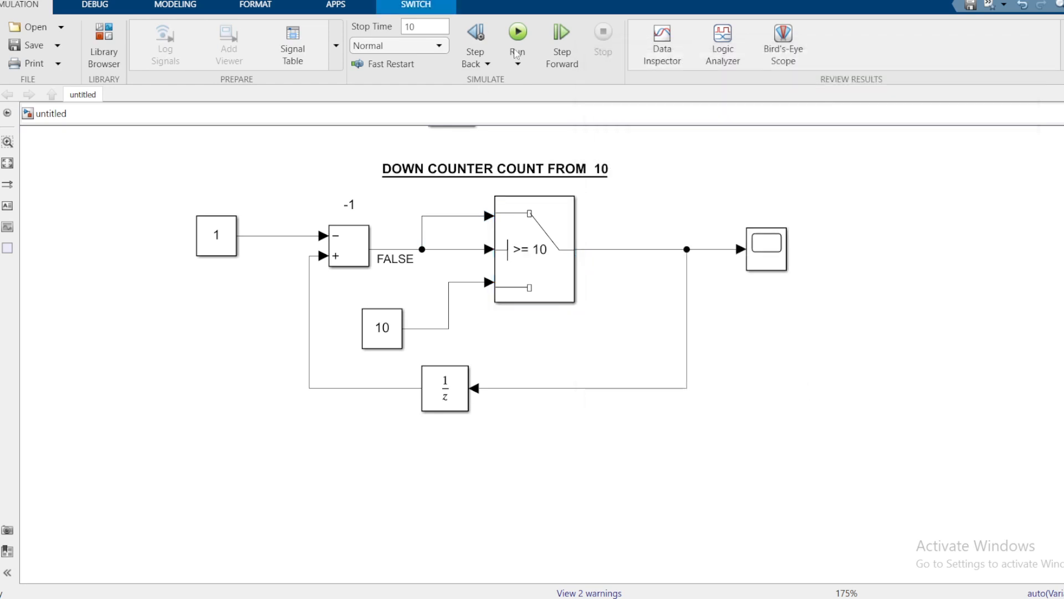
# Run the simulation and examine the down counter's output in its Scope.
pyautogui.click(519, 36)
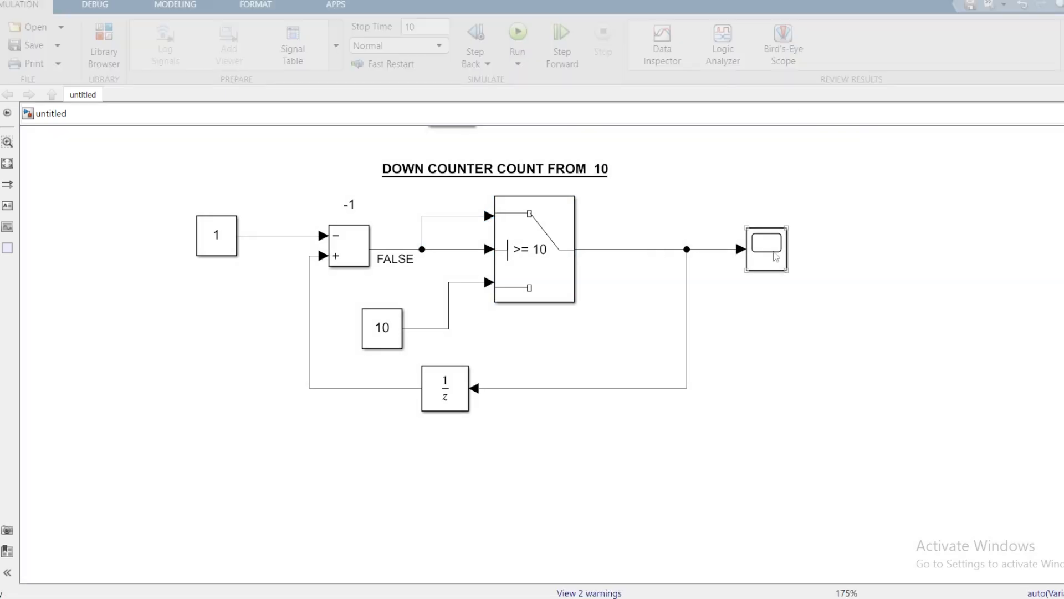
pyautogui.click(774, 253)
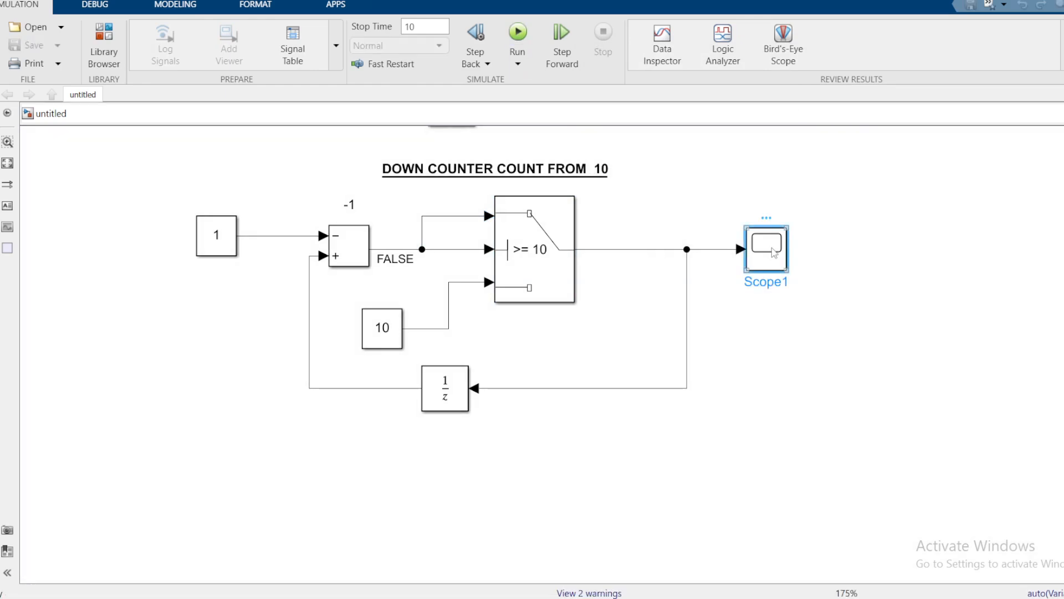
pyautogui.doubleClick(774, 252)
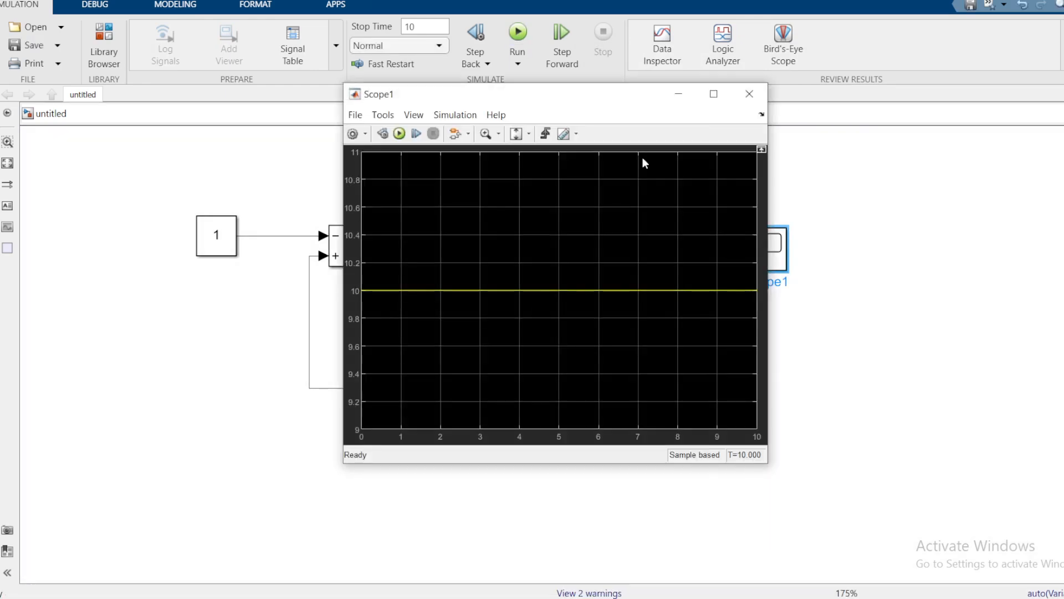
pyautogui.click(749, 94)
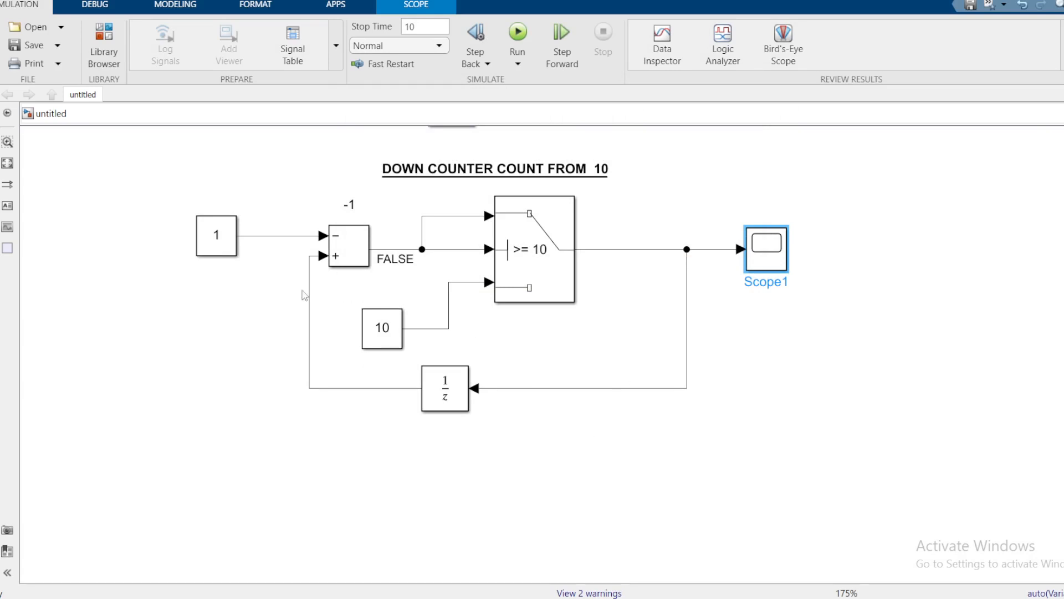
# Move the down counter's feedback line outward below the Constant 1 block, and shift the Constant 10 block slightly up.
pyautogui.moveTo(311, 338); pyautogui.dragTo(235, 339)
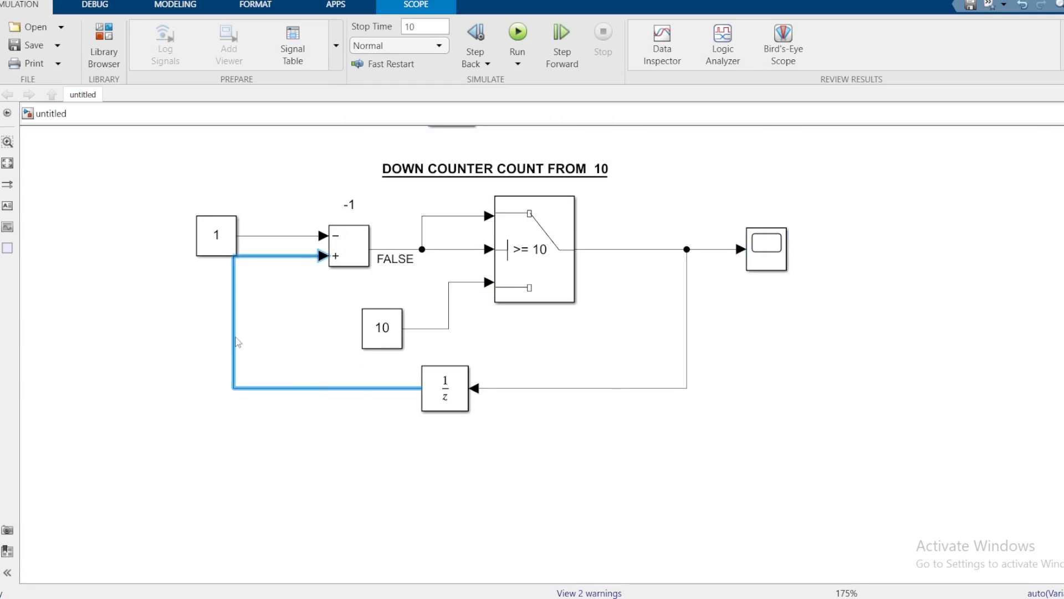
pyautogui.moveTo(370, 328); pyautogui.dragTo(362, 313)
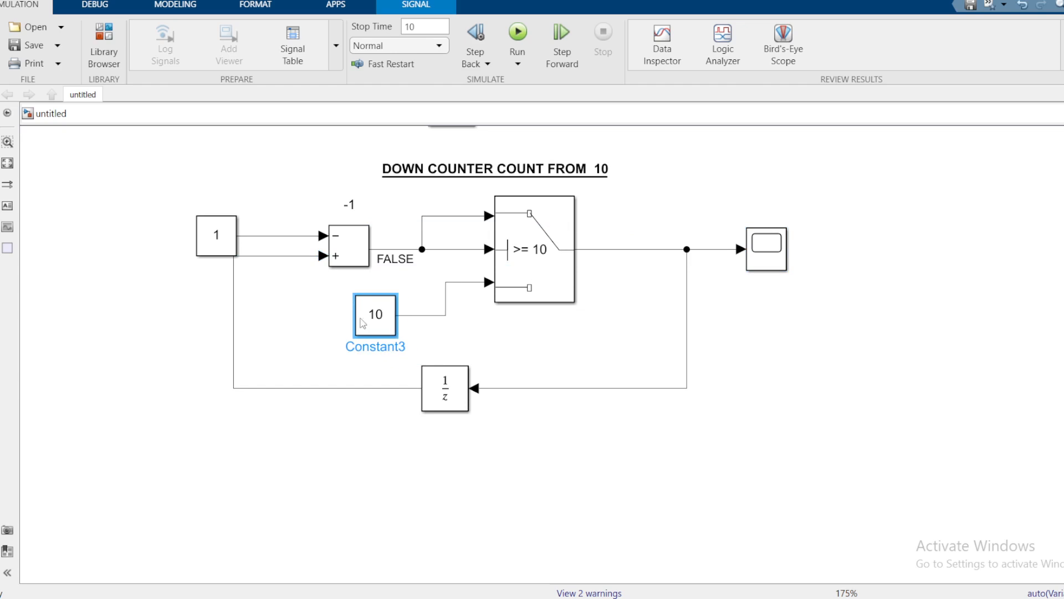
pyautogui.click(367, 309)
# Run the simulation again and check the down counter's Scope waveform.
pyautogui.click(767, 249)
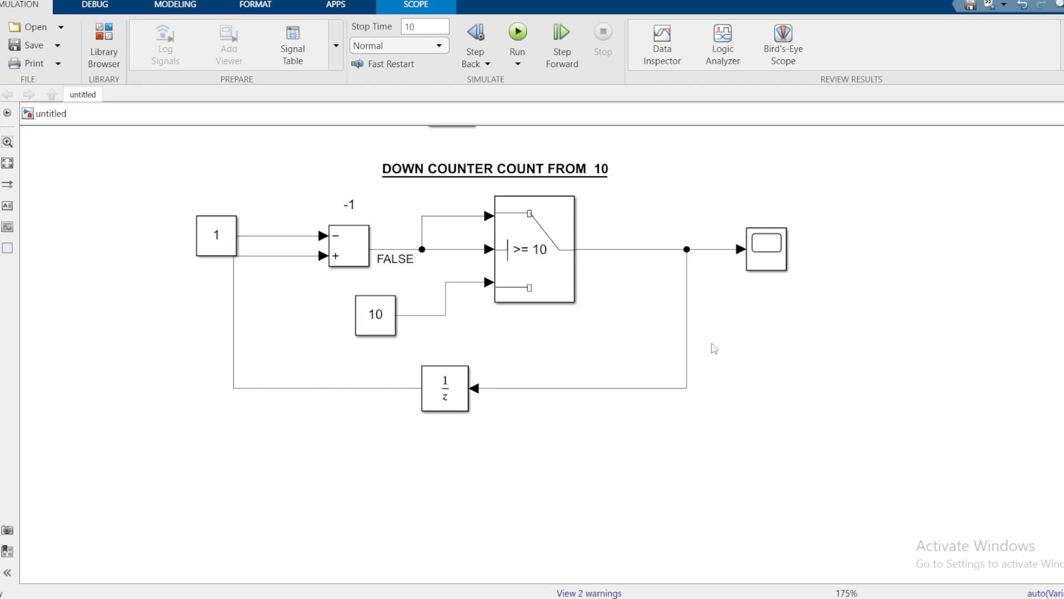
pyautogui.click(516, 31)
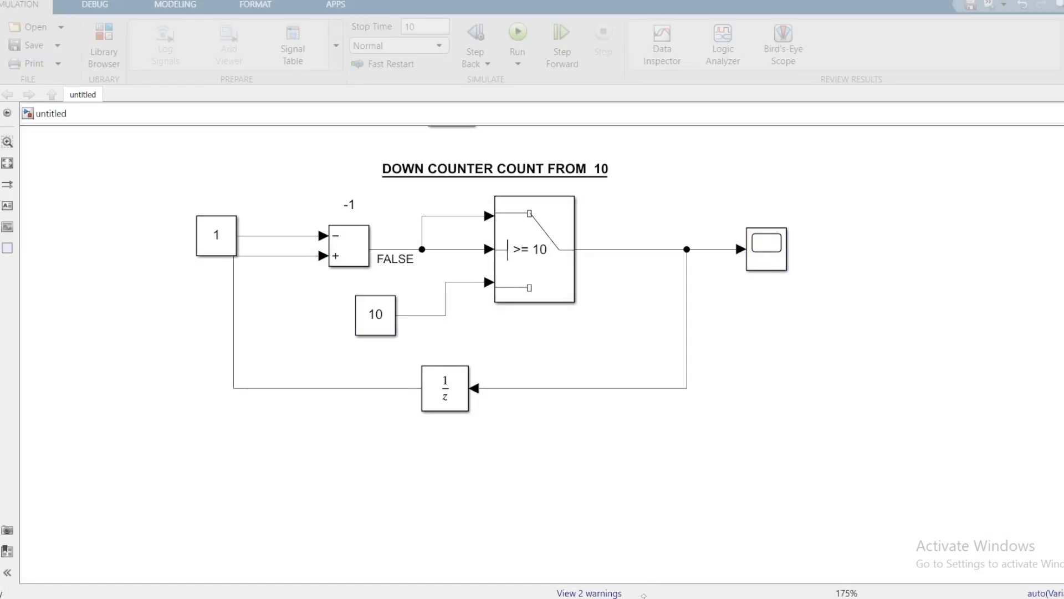
pyautogui.doubleClick(763, 250)
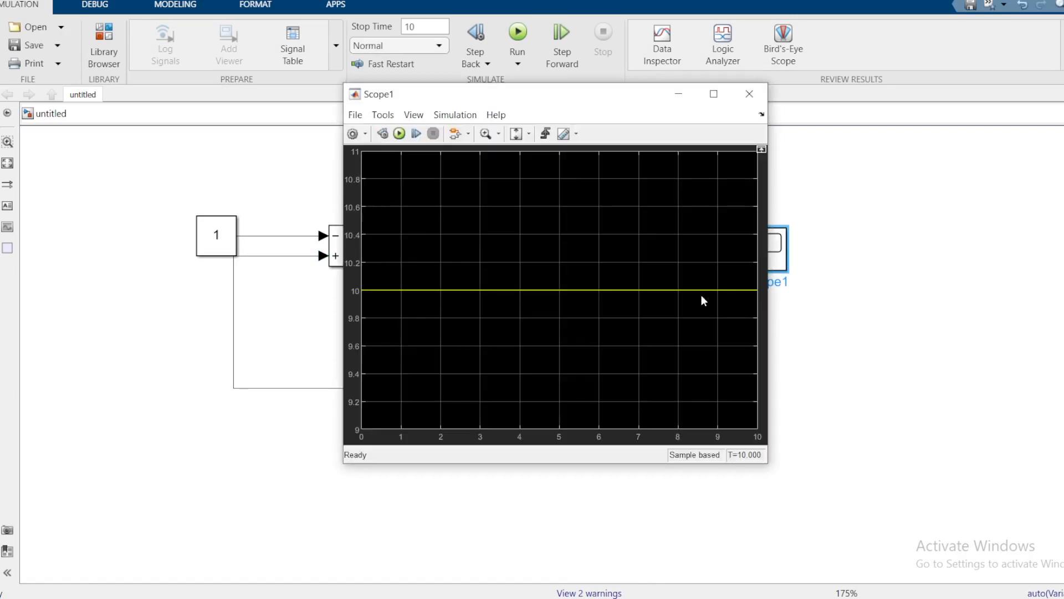
pyautogui.click(751, 94)
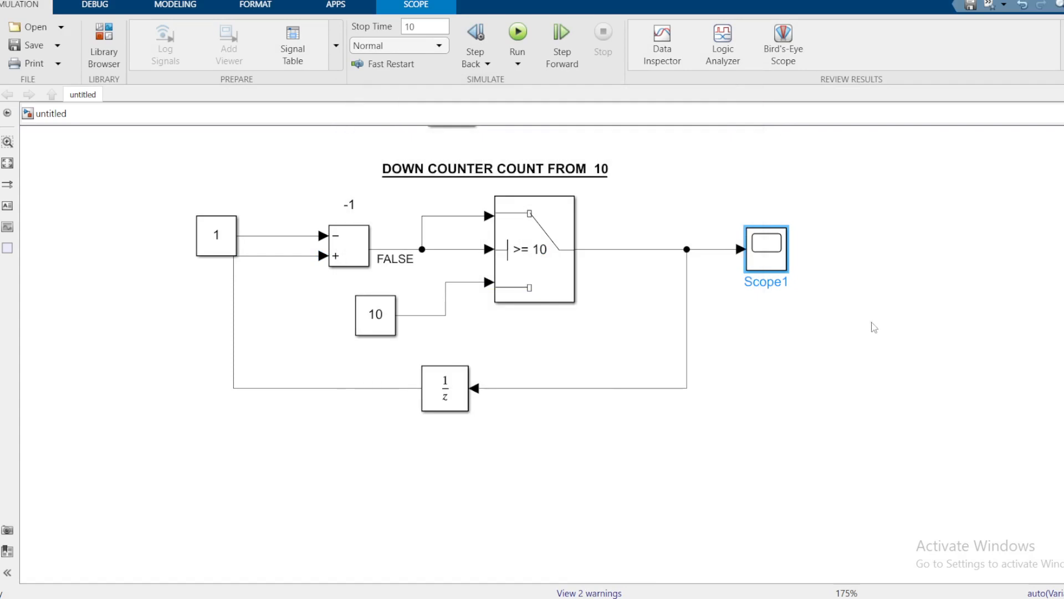
# Reroute the feedback line into the down counter's Add block so it runs clear below the Constant 1 block.
pyautogui.click(426, 341)
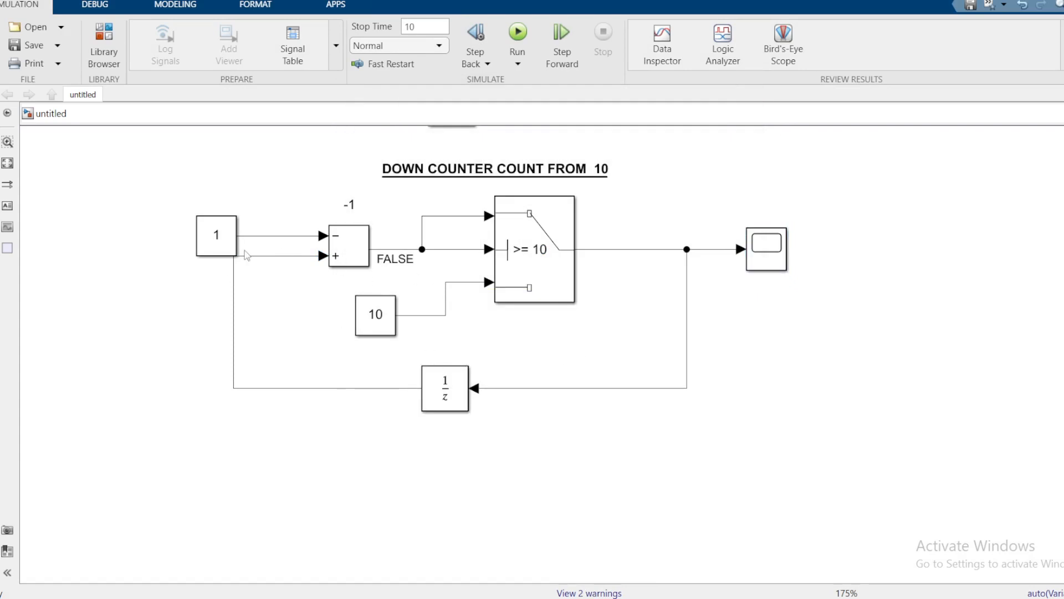
pyautogui.moveTo(248, 259); pyautogui.dragTo(276, 309)
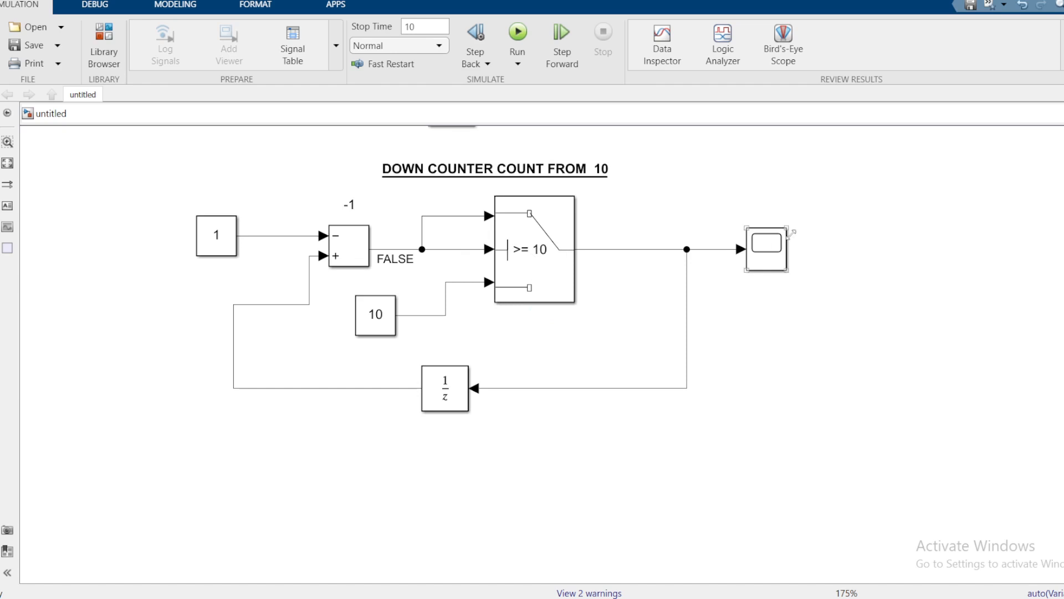
# Set the down counter Switch's threshold to 0.
pyautogui.doubleClick(541, 256)
pyautogui.doubleClick(607, 268)
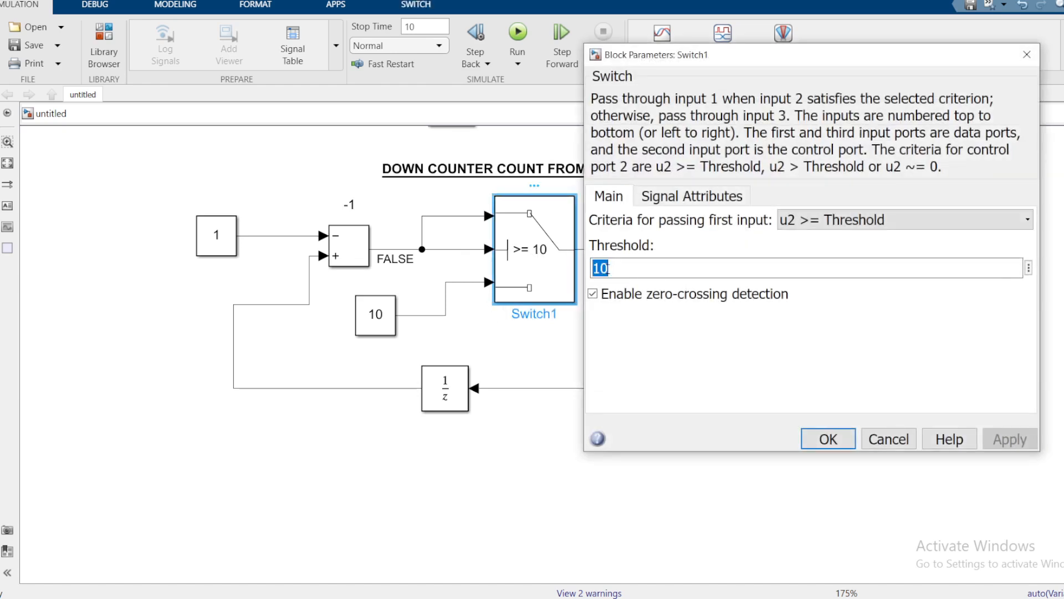
pyautogui.write('0')
pyautogui.click(834, 447)
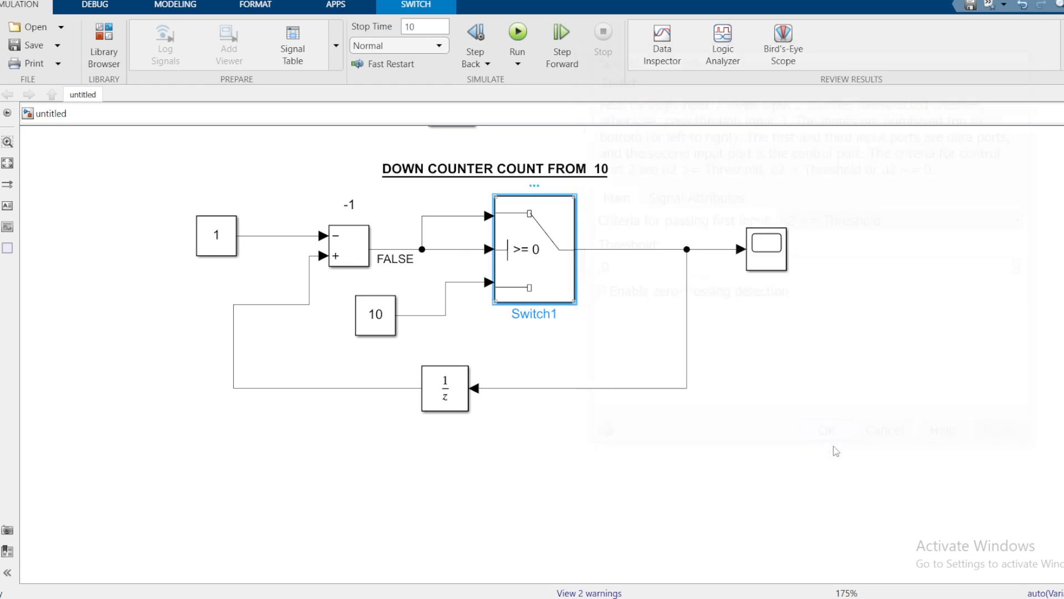
# Simulate the model with the new threshold and inspect the down counter's Scope plot.
pyautogui.click(518, 33)
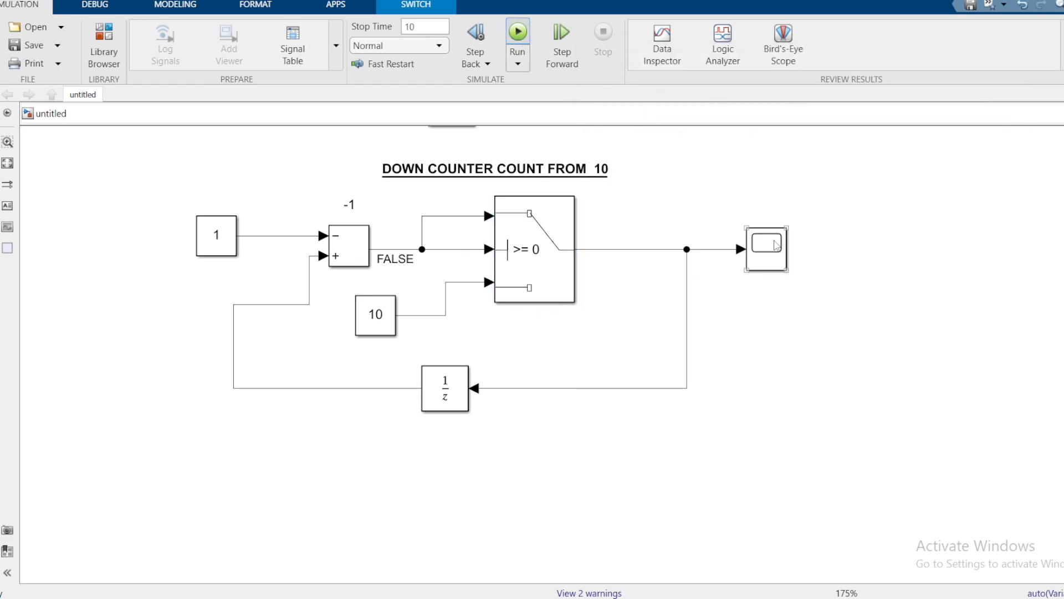
pyautogui.doubleClick(777, 246)
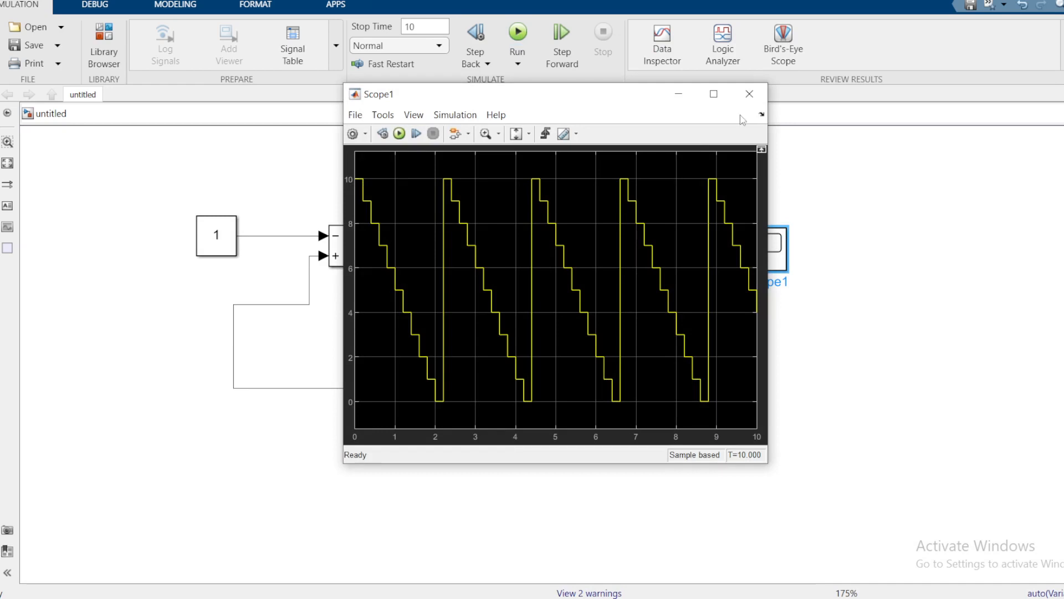
pyautogui.click(750, 93)
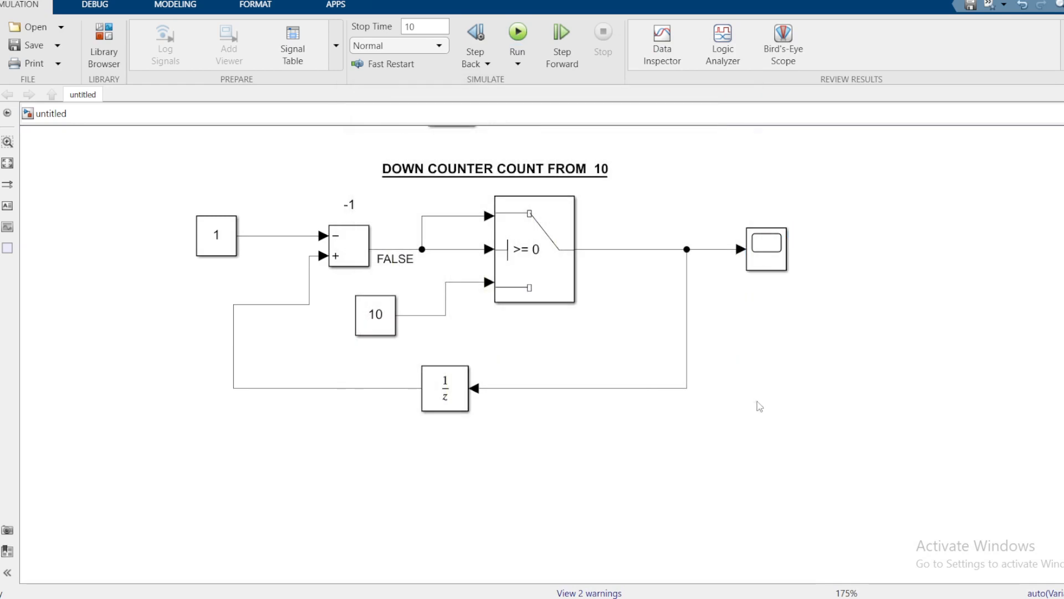
pyautogui.doubleClick(756, 404)
pyautogui.write('f')
pyautogui.press('BackSpace')
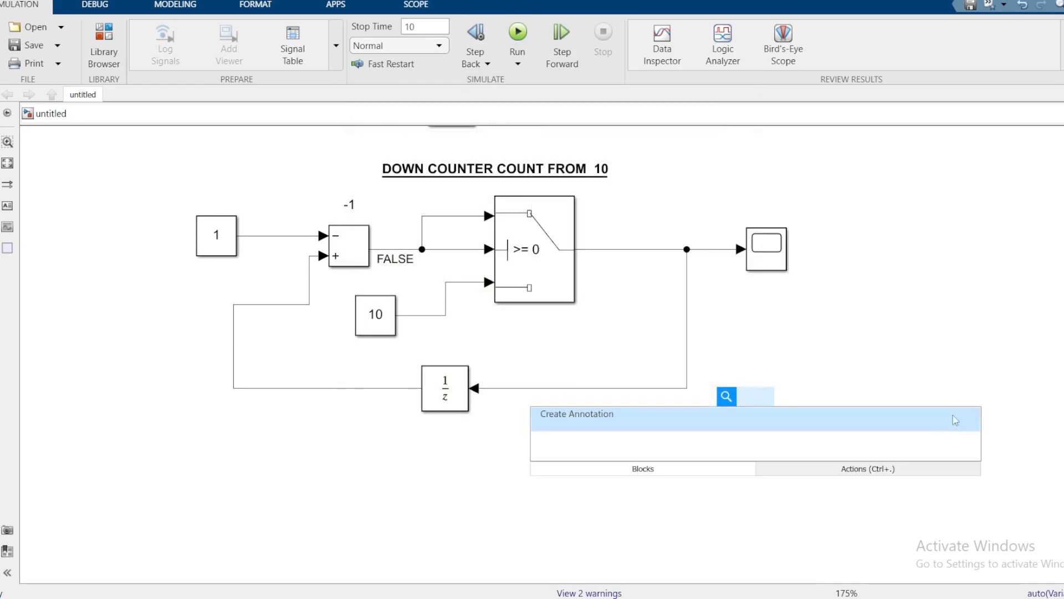
pyautogui.press('Escape')
# Fit the whole model in view to show both the up counter and the down counter.
pyautogui.press('space')
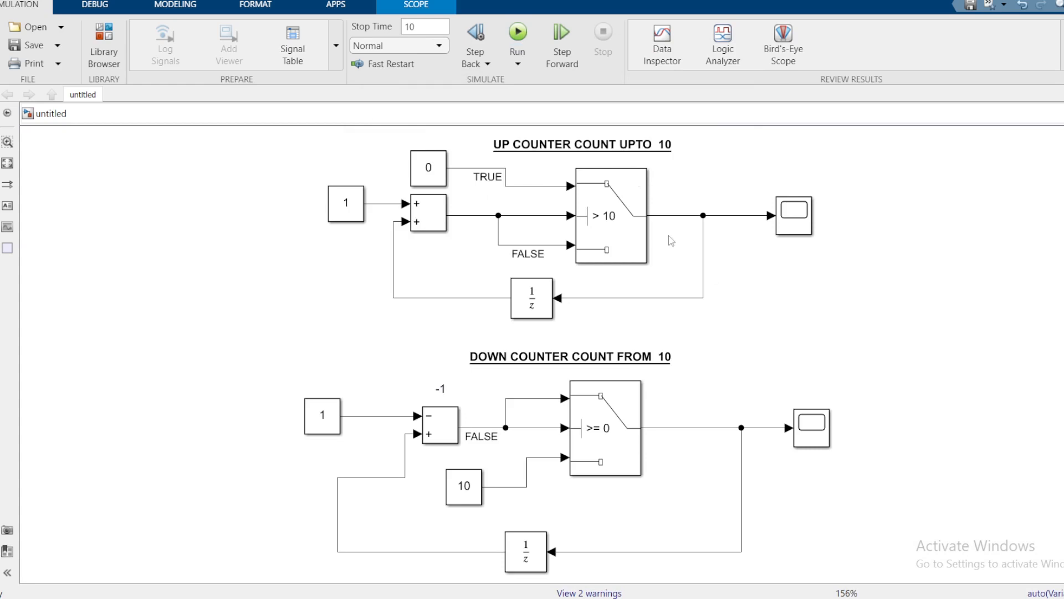